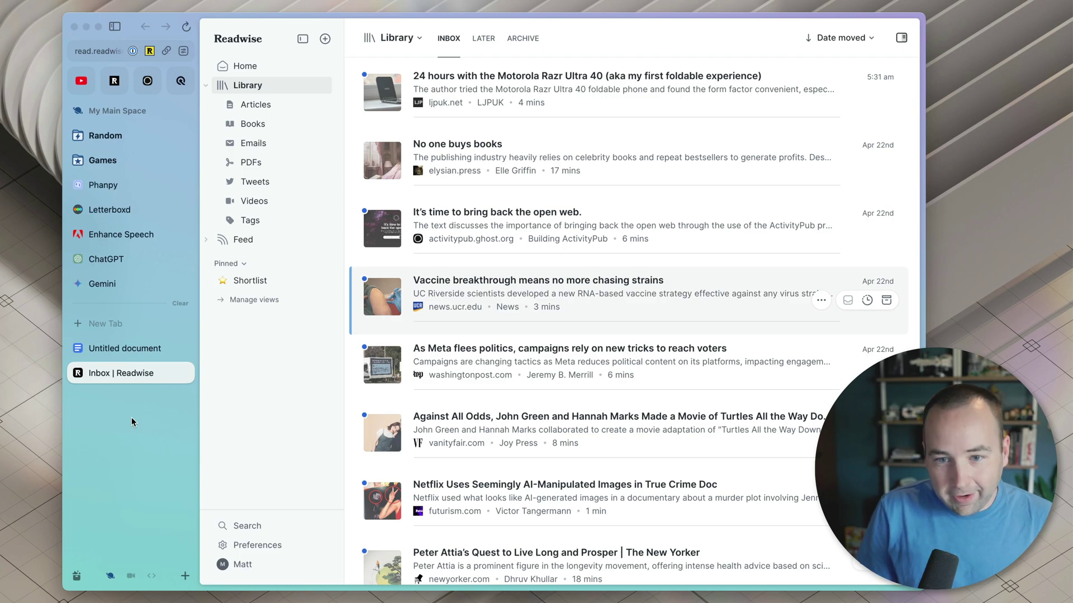
Look over Arc's Profiles settings, then close the settings window
key(super+comma)
click(468, 93)
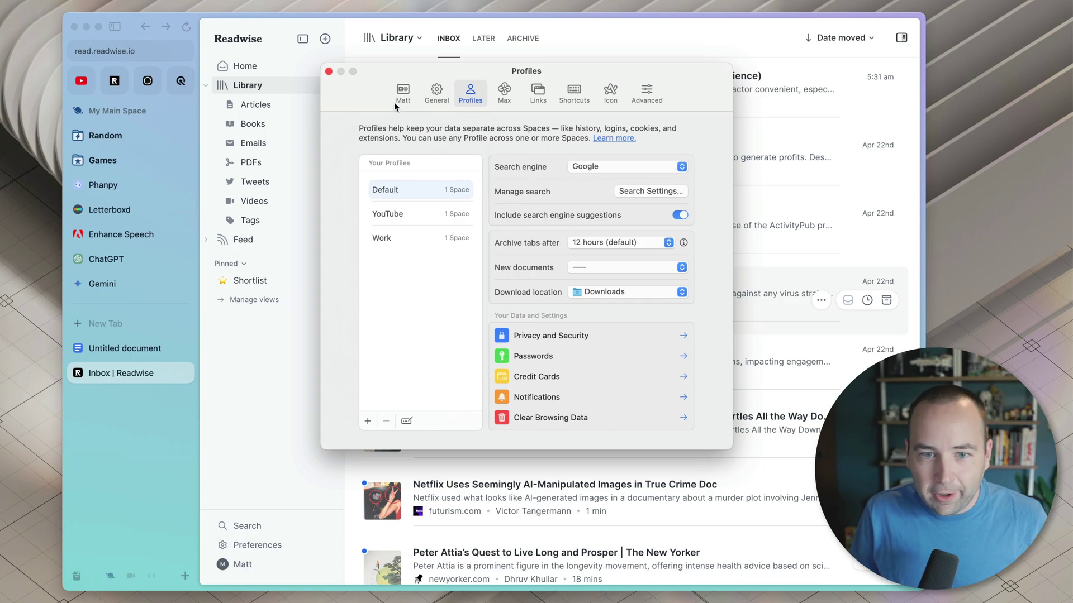
click(329, 72)
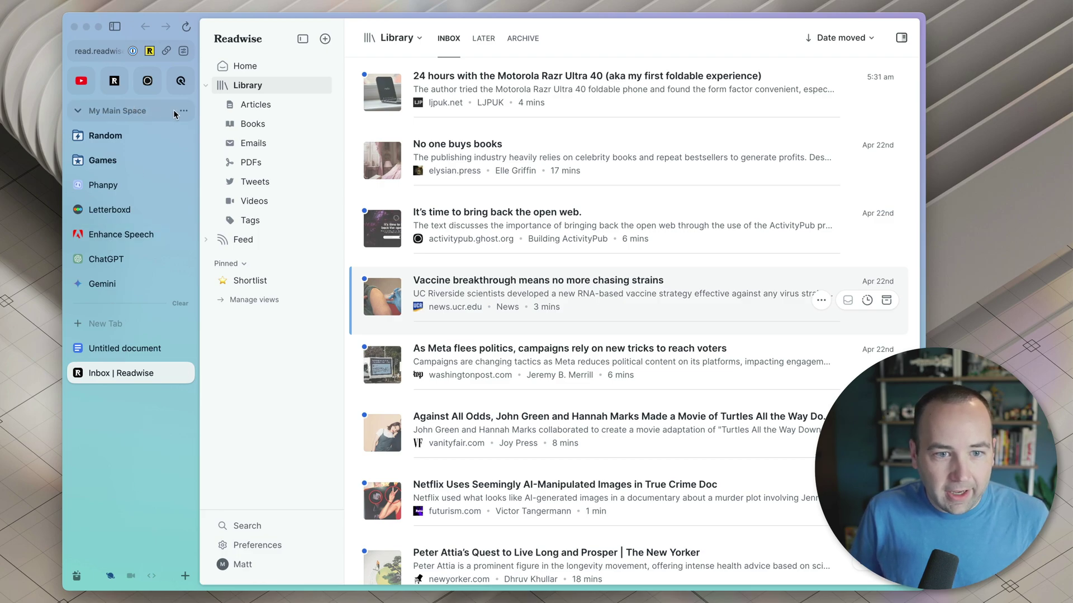
Keep My Main Space on the Default profile
click(183, 111)
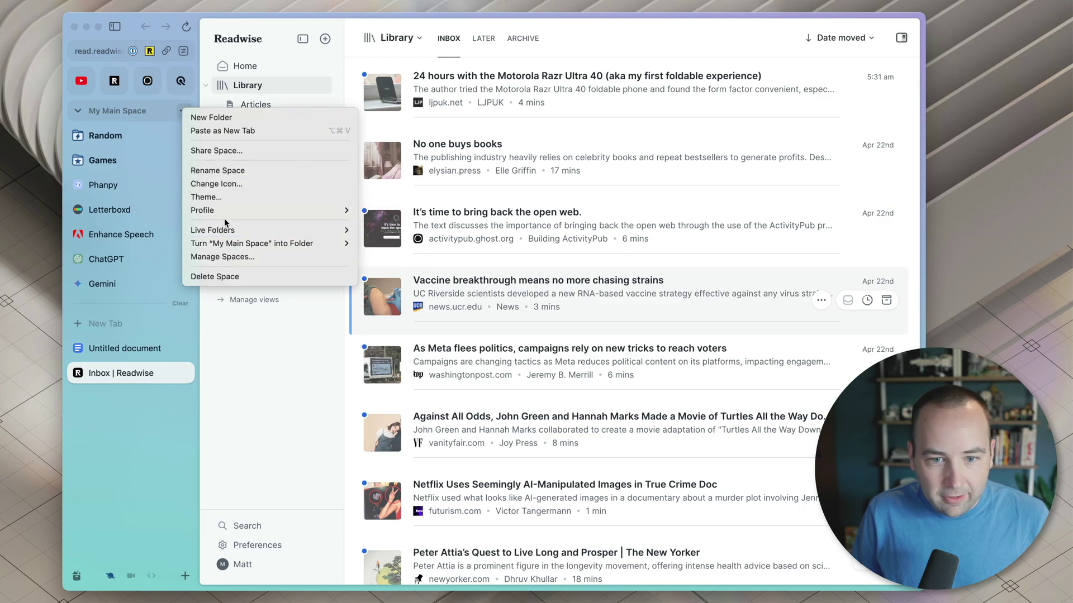
mouse_move(226, 213)
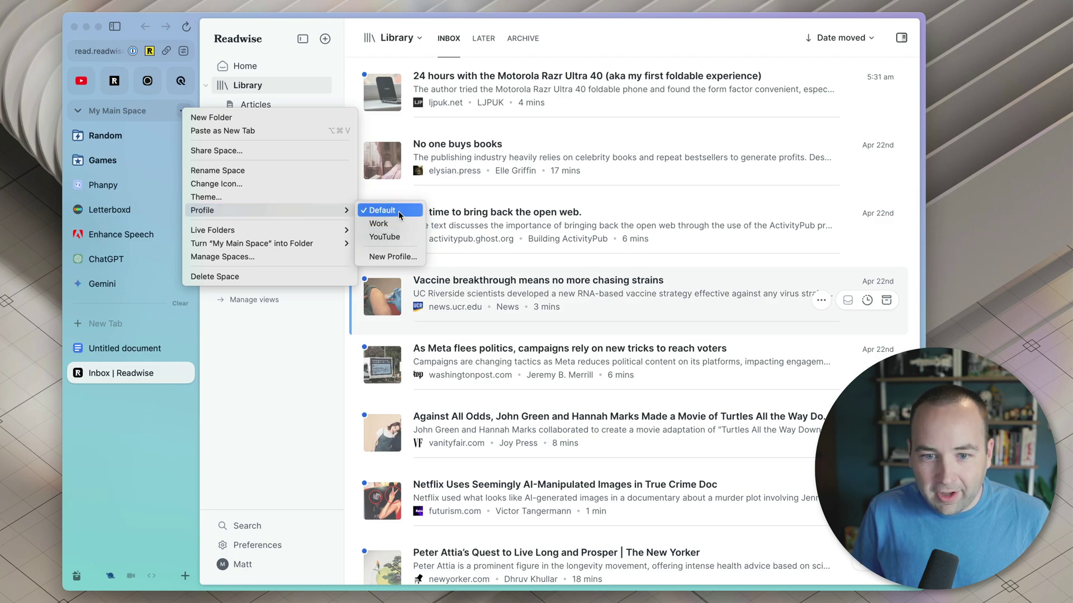
click(379, 211)
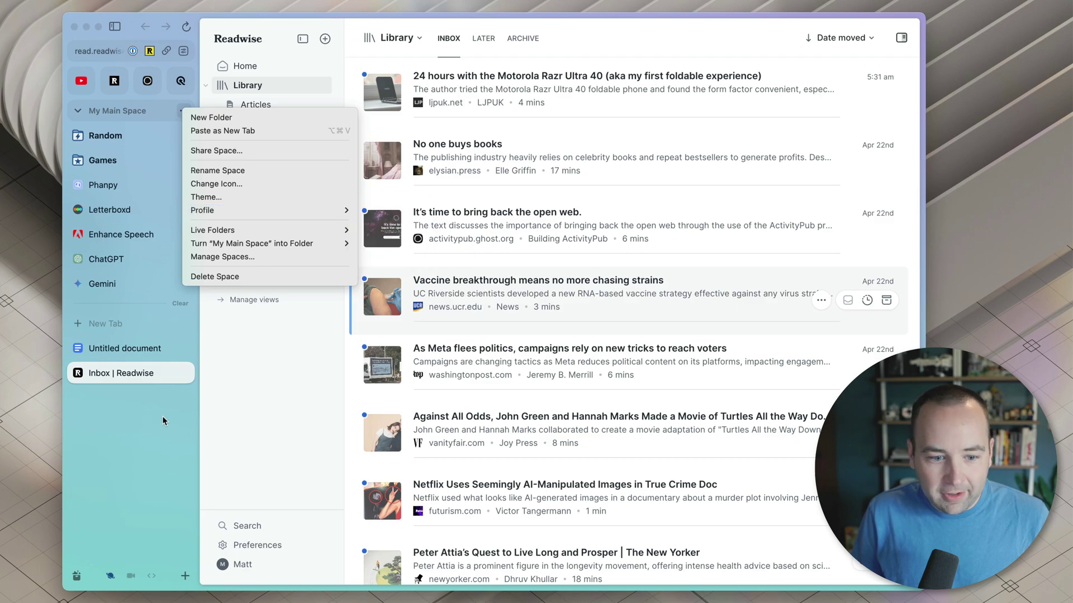
Check the A Better Computer space's options without changes, then return to My Main Space
click(131, 575)
click(182, 79)
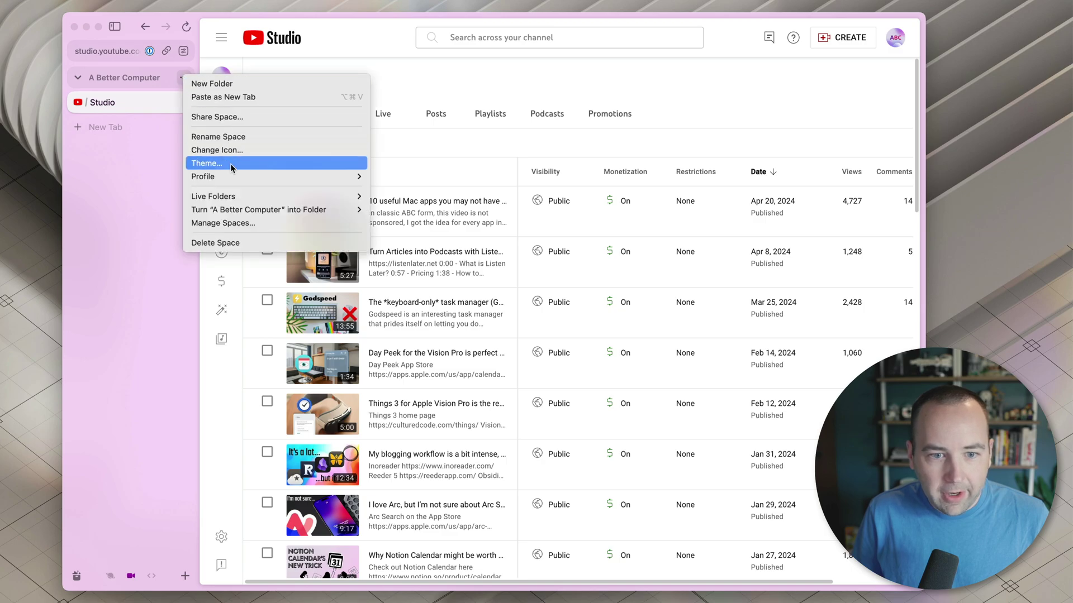
mouse_move(240, 178)
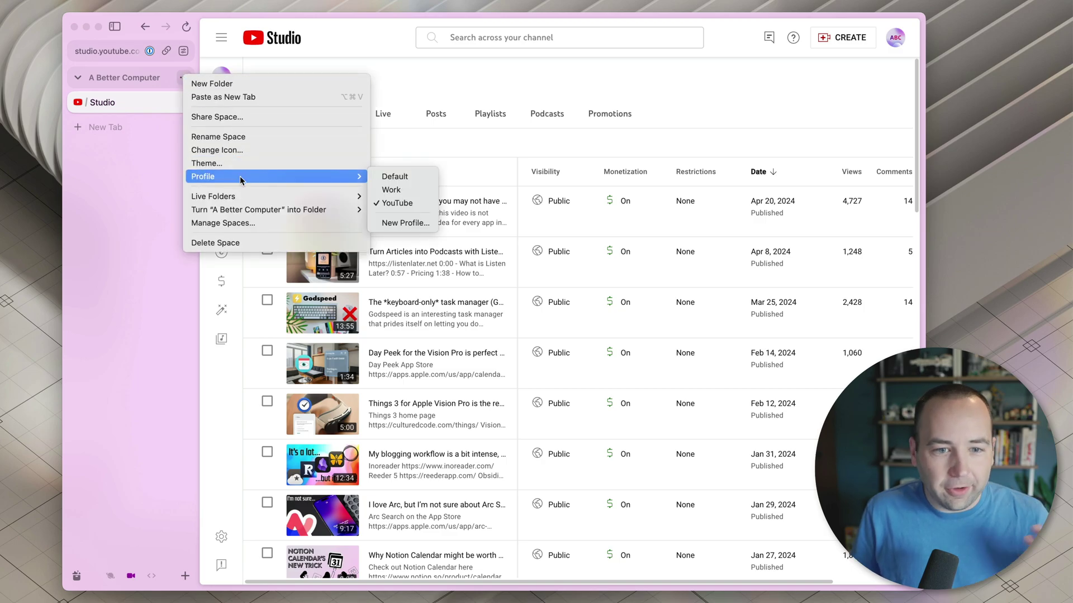
click(109, 272)
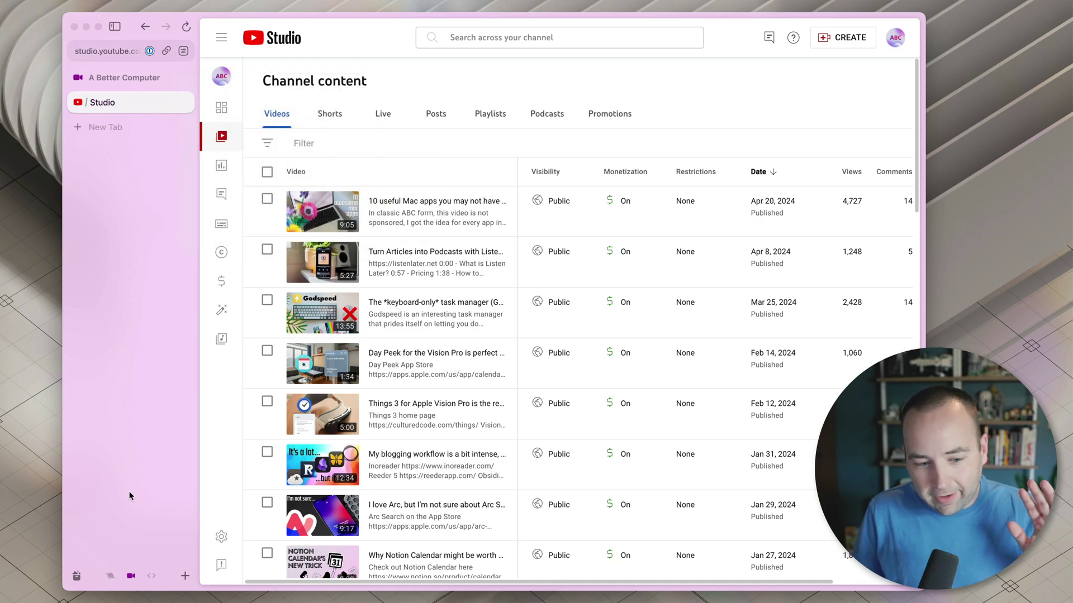
click(110, 575)
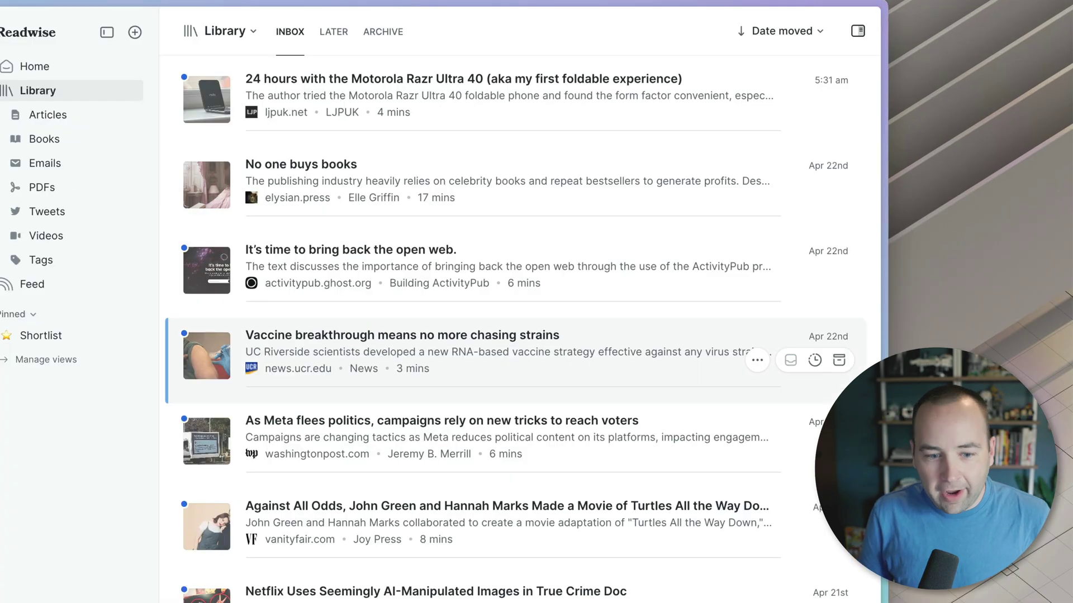
Show the Links settings' Air Traffic Control rules, leaving meet.google.com routed to Work
key(super+comma)
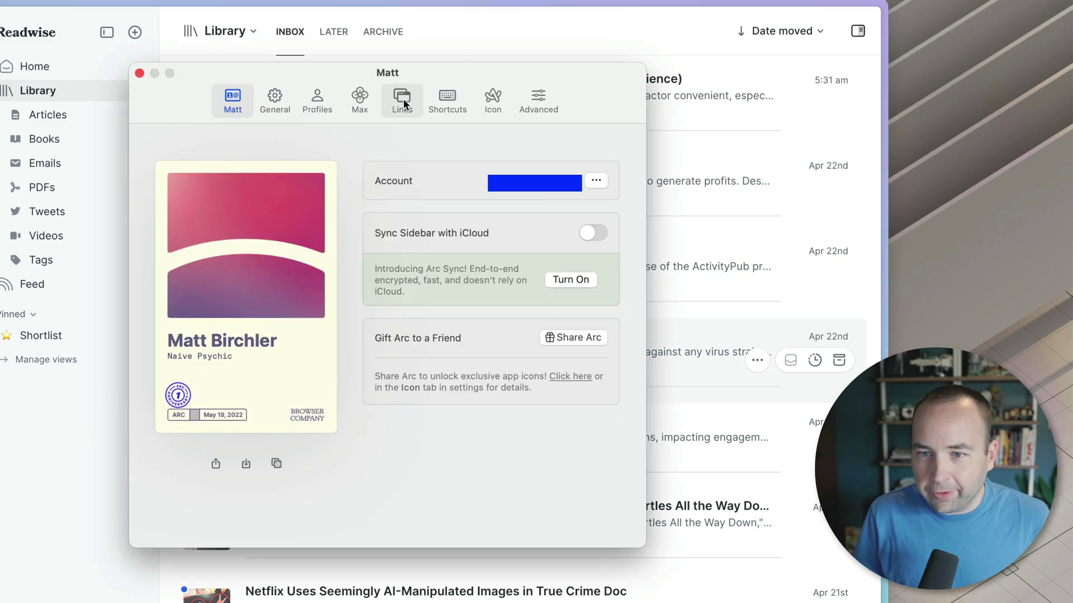
click(407, 102)
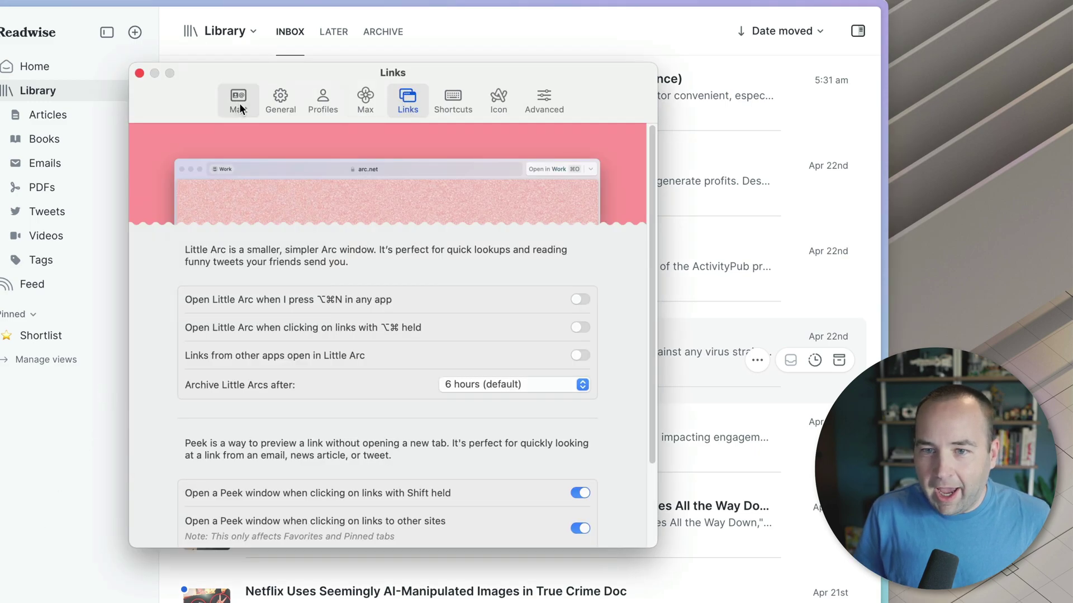
scroll(645, 233, down, 4)
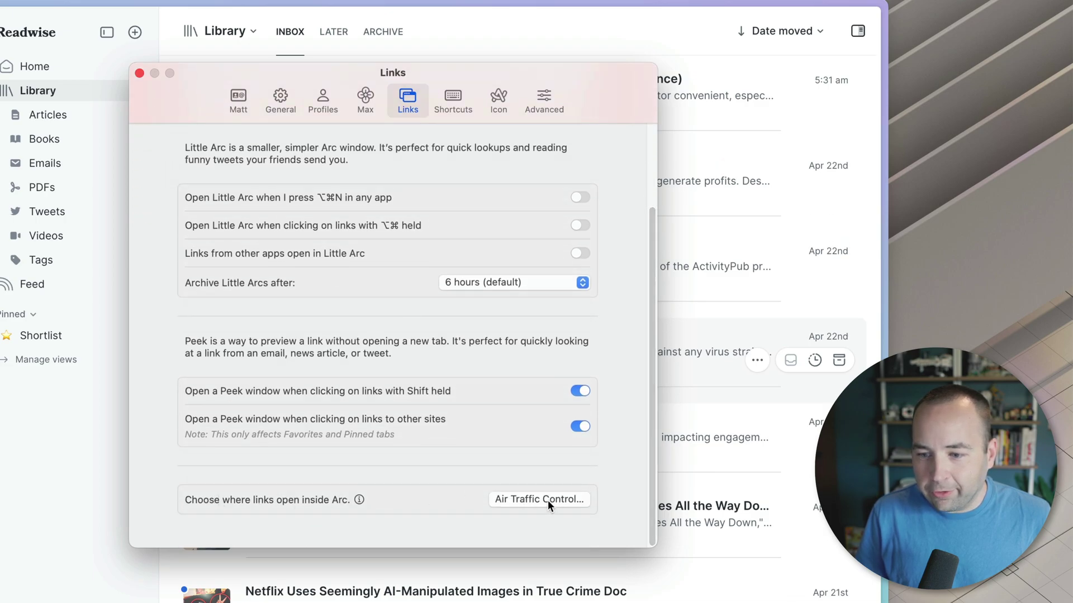
click(539, 499)
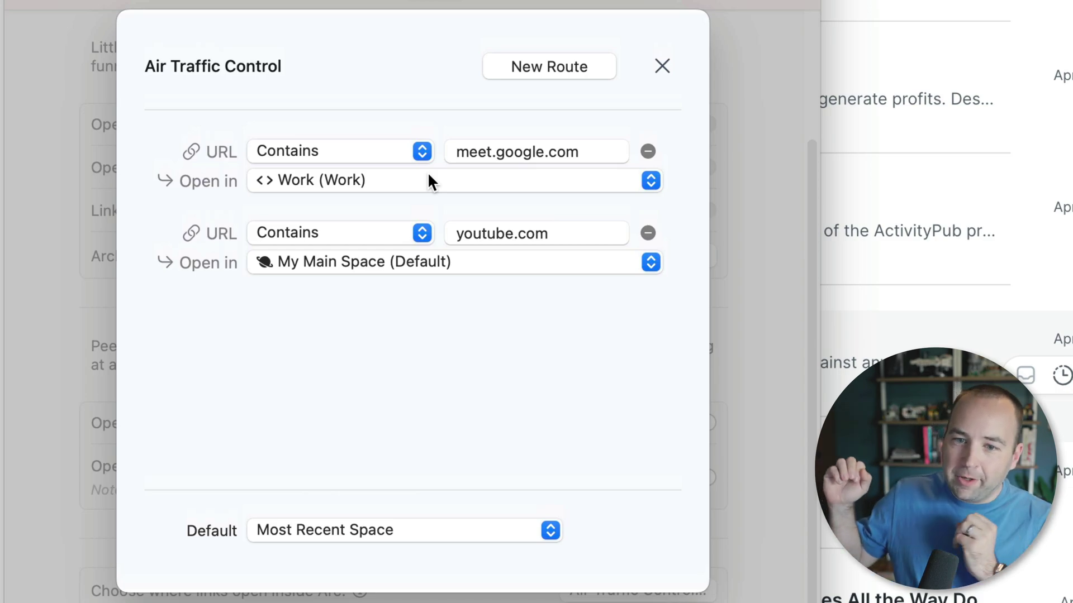
click(427, 181)
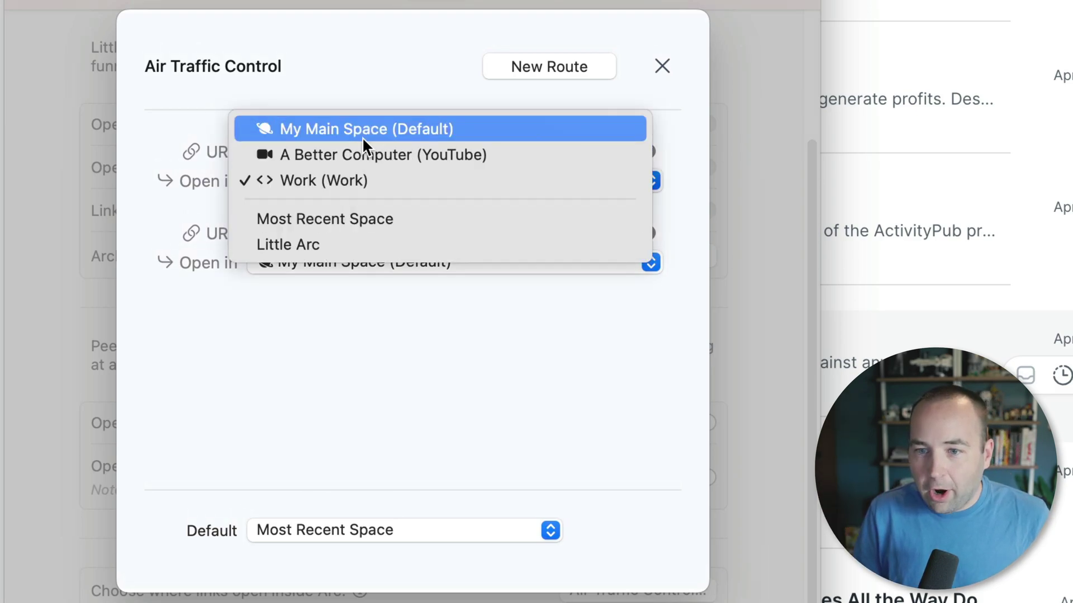
click(461, 381)
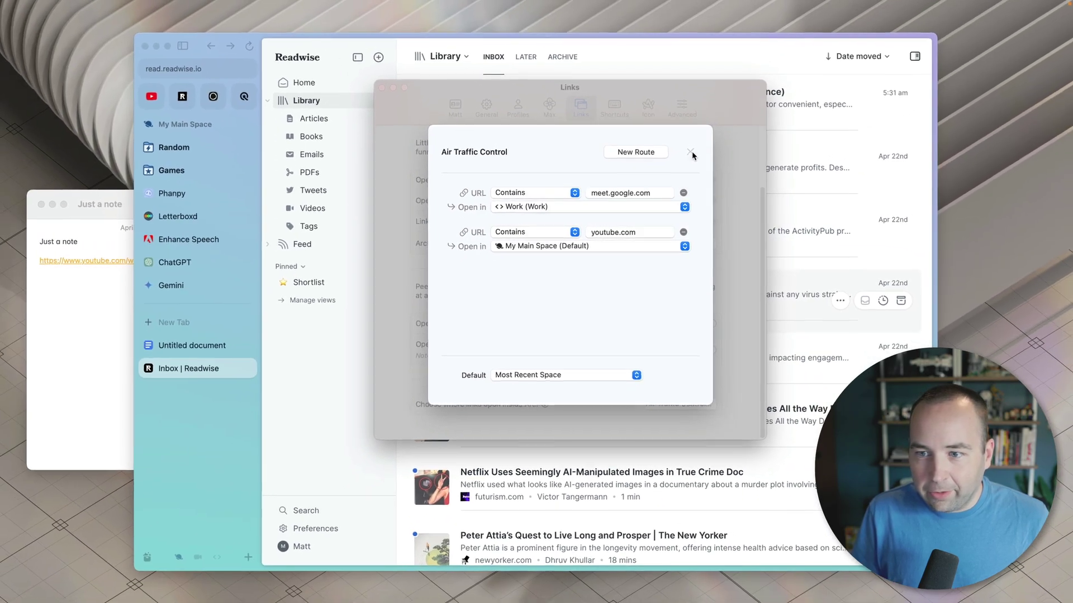
Close the dialogs and open the note's YouTube link from the A Better Computer space
click(691, 152)
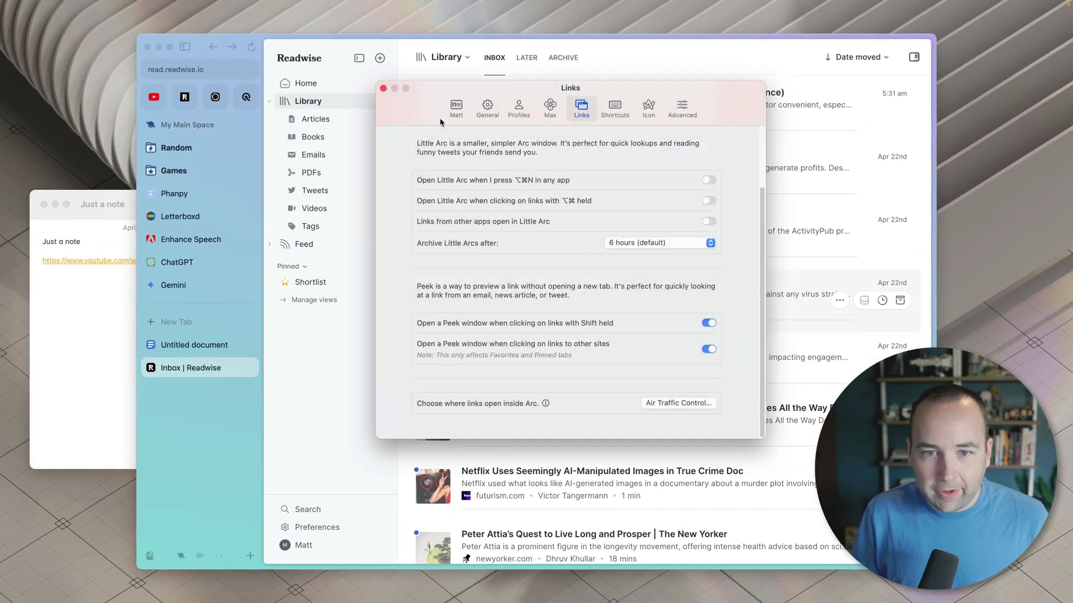
click(384, 89)
click(200, 556)
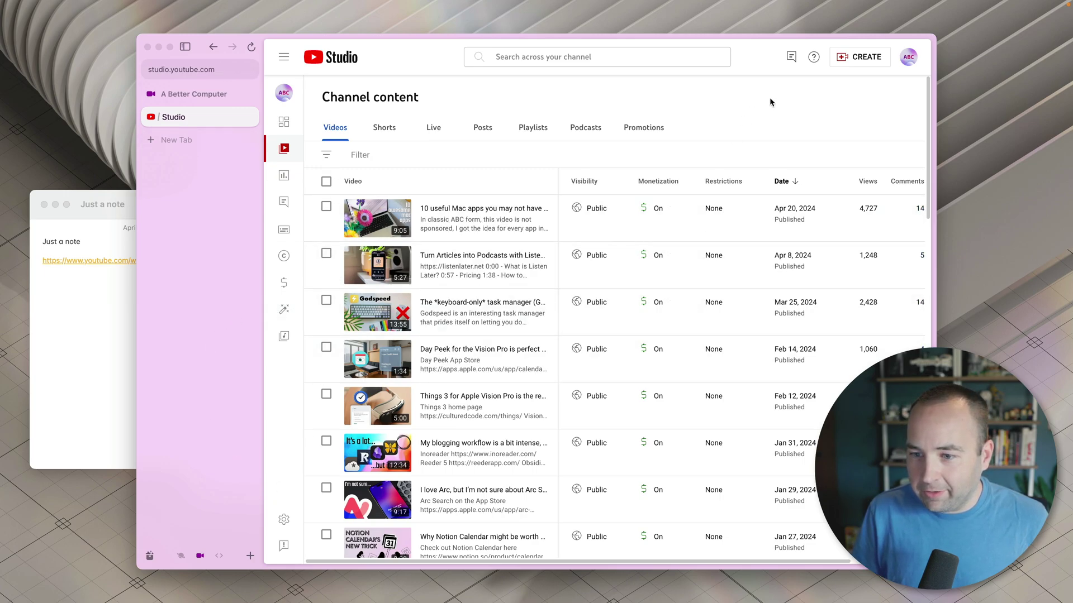
click(88, 343)
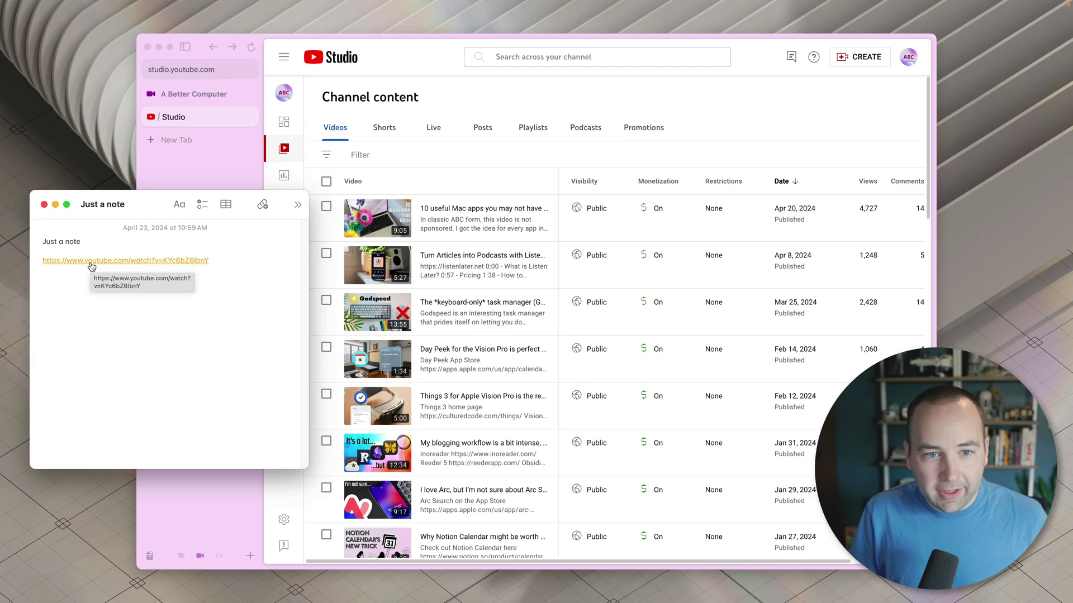
click(90, 262)
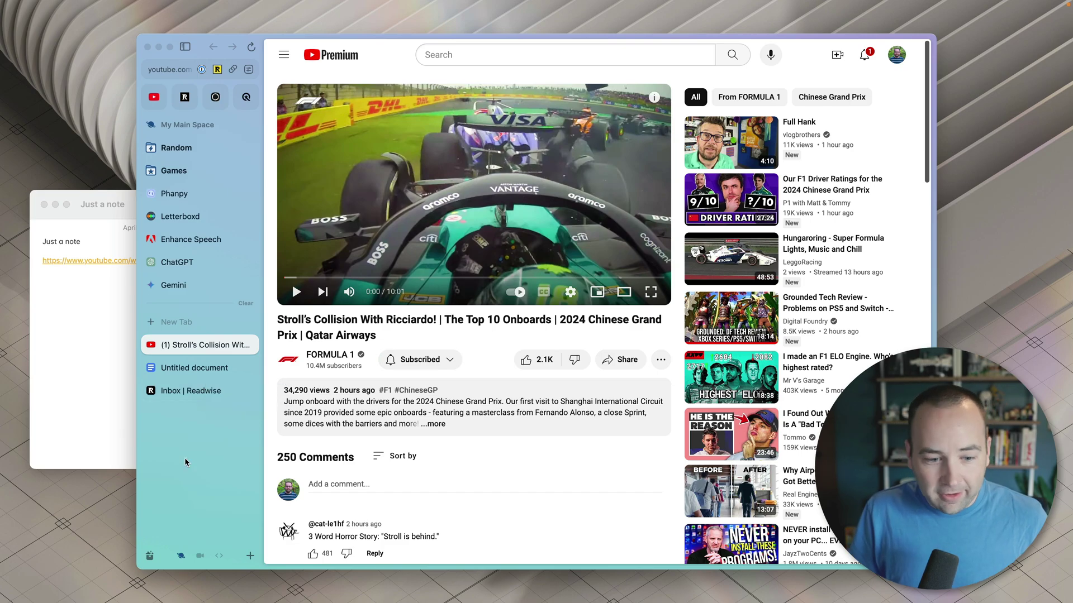
Reopen Air Traffic Control from the Links settings and dismiss it again
key(super+comma)
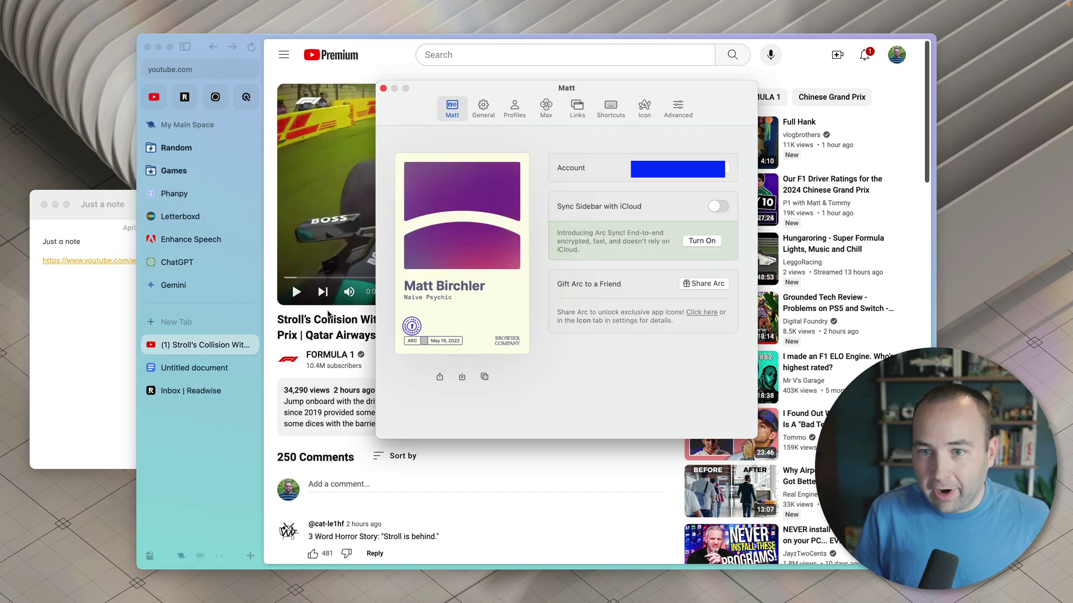
click(586, 108)
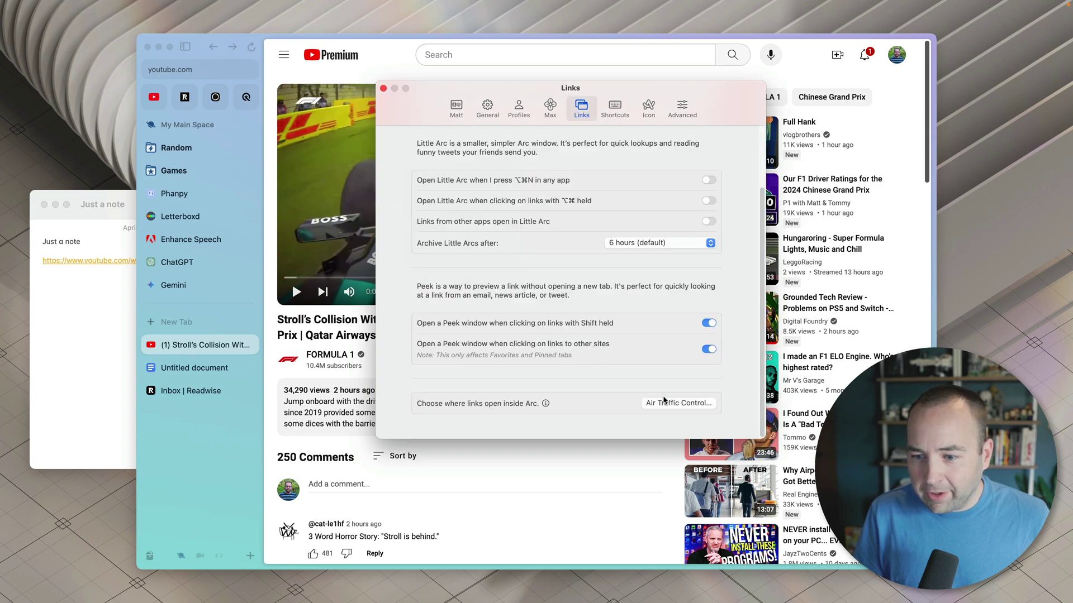
click(676, 403)
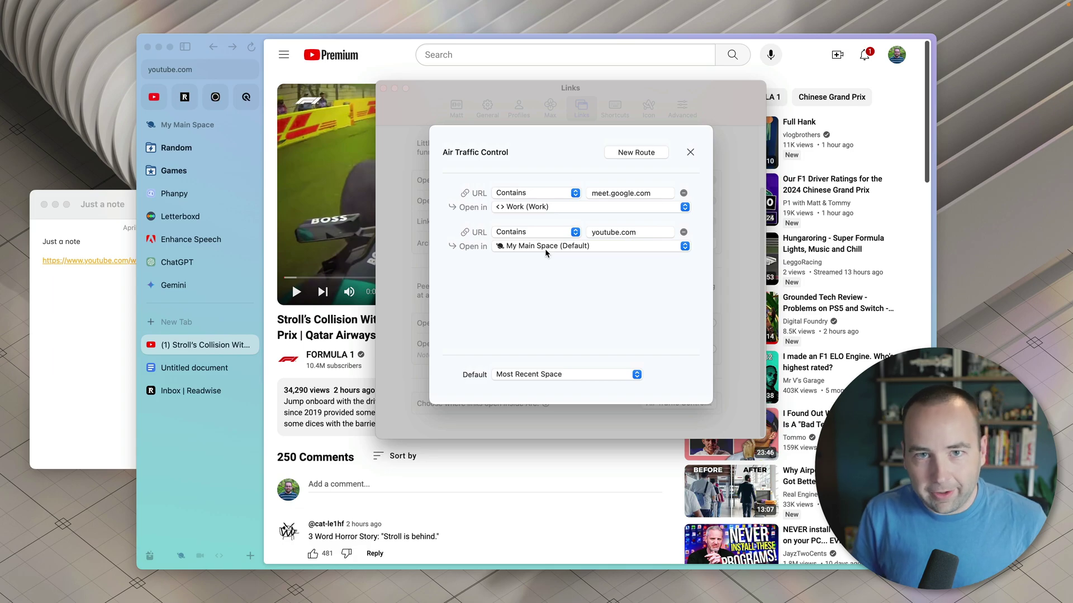
key(Escape)
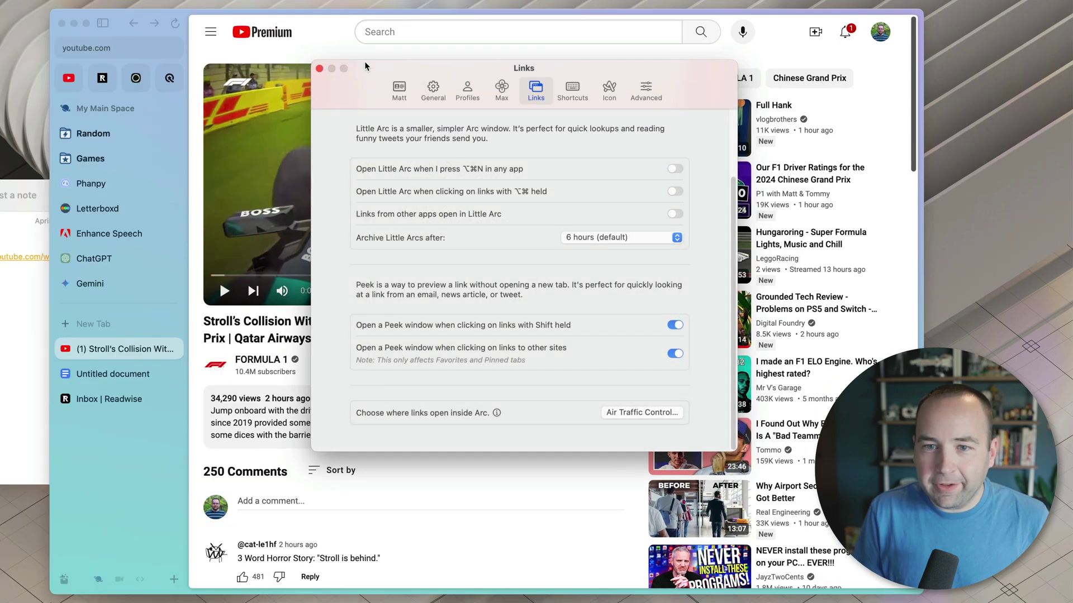
Close the Links settings window to reveal the F1 onboard video tab
click(318, 67)
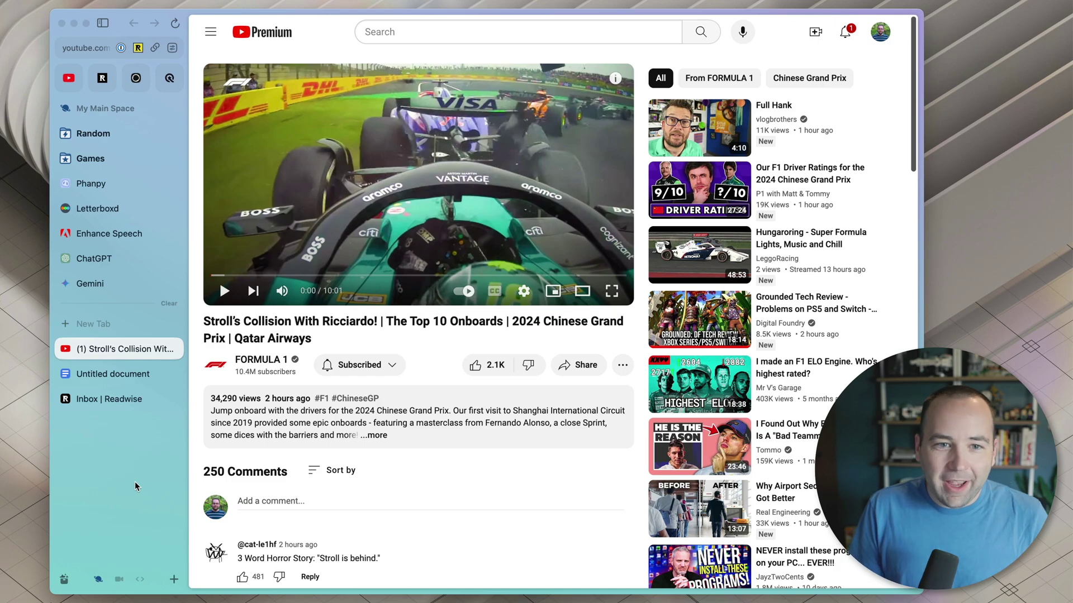
Hide the sidebar with Cmd+S, then bring it back from the left edge
key(super+s)
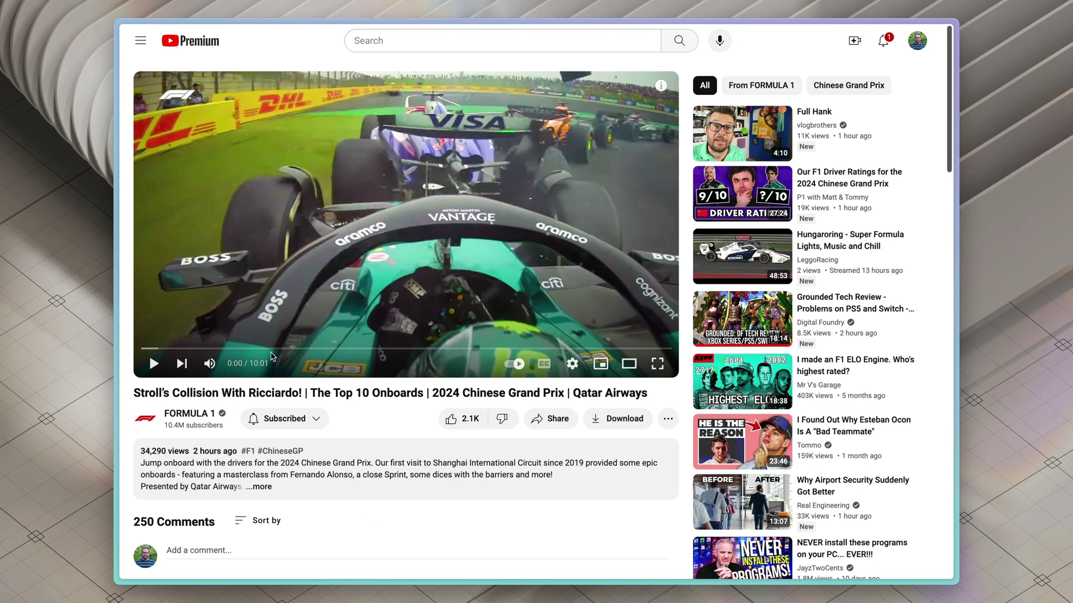
mouse_move(118, 308)
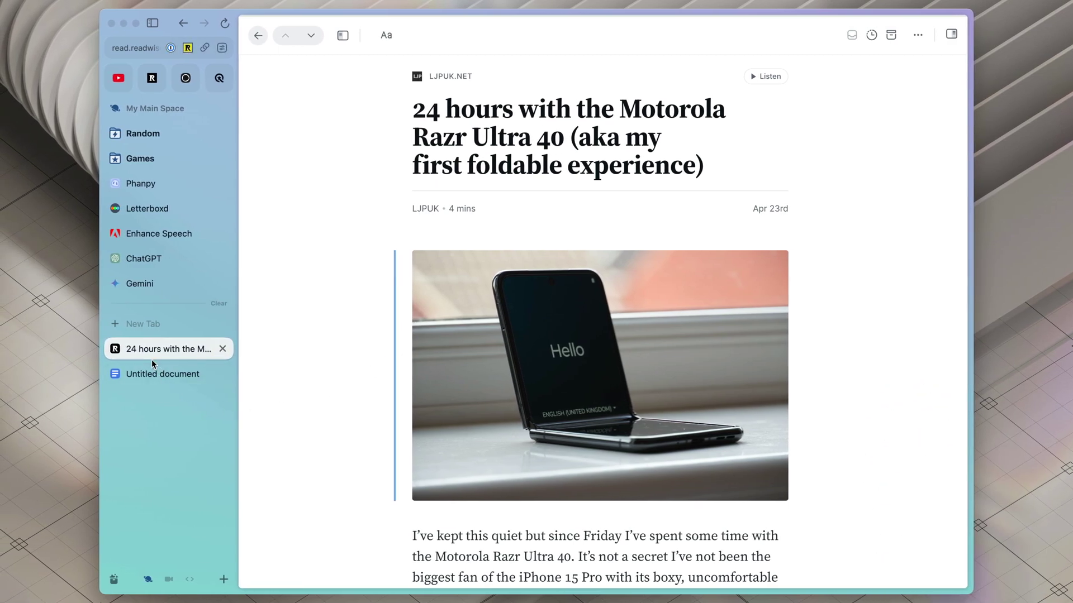
Place the Untitled document beside the Razr article in split view, widening the document pane
click(151, 375)
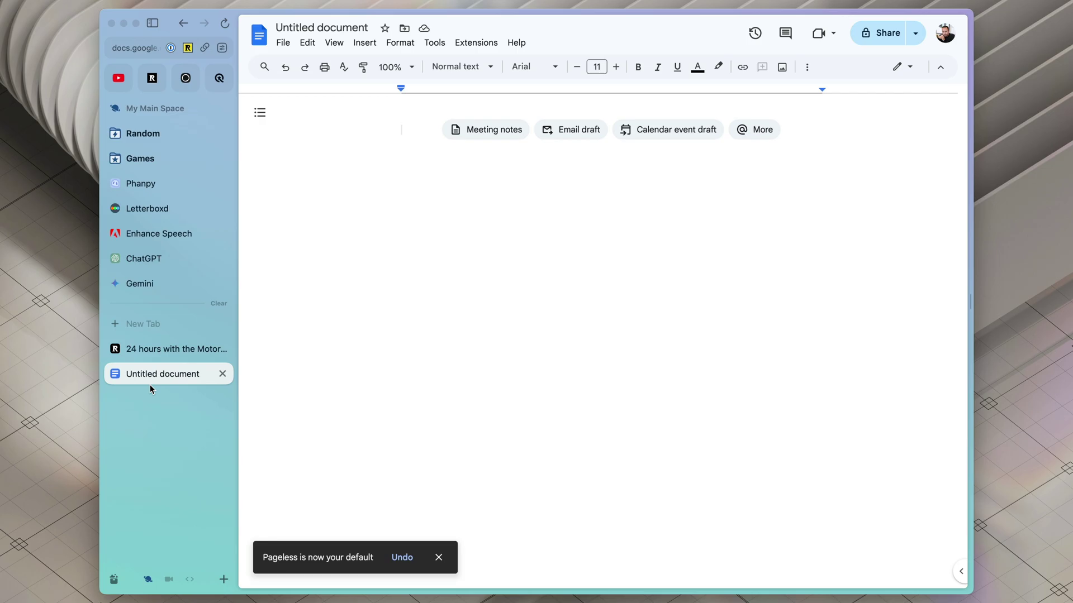
click(150, 349)
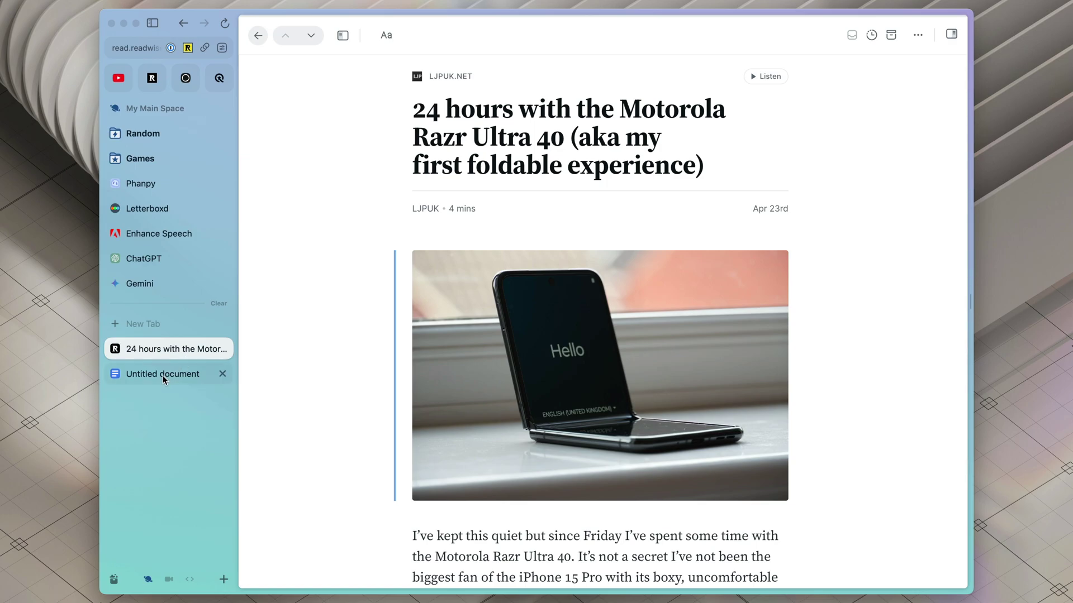
drag(163, 376, 894, 296)
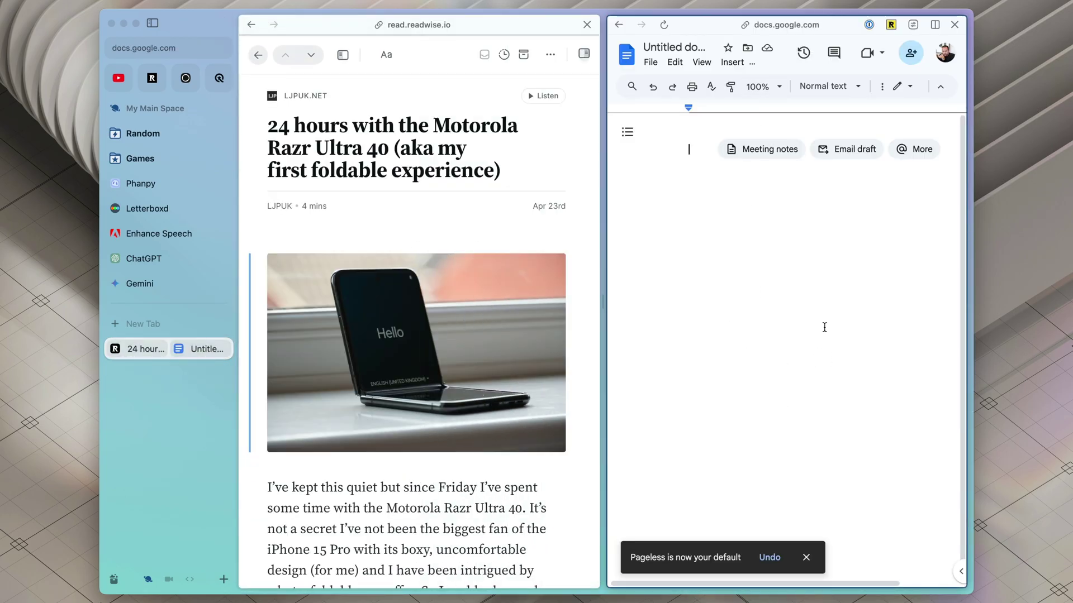
drag(611, 300, 495, 302)
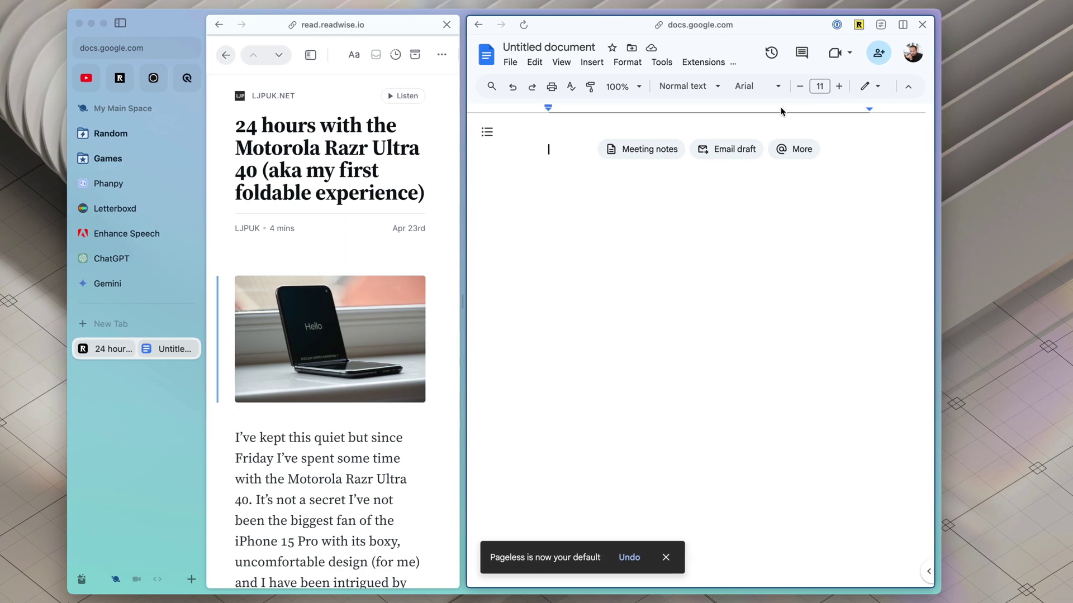
Separate the doc from the split, re-add the article below it, then arrange them side by side
click(901, 24)
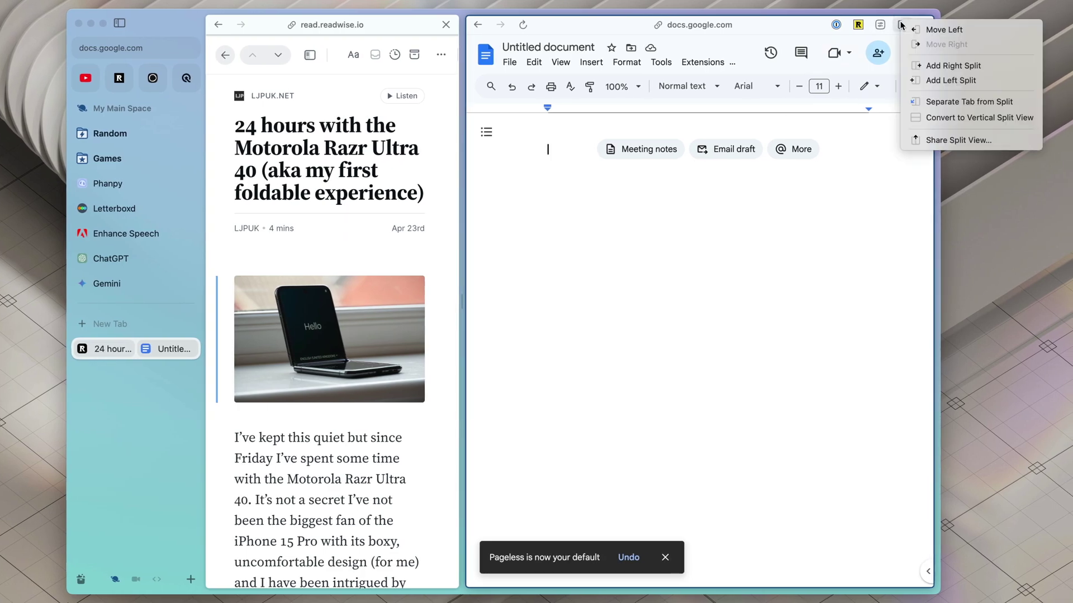
click(948, 101)
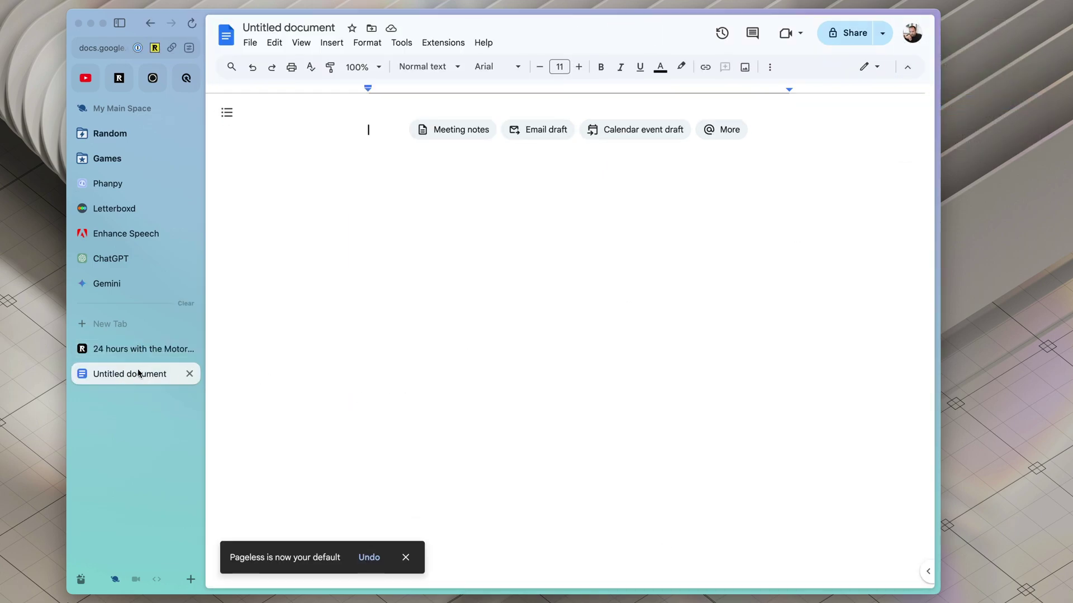
drag(141, 349, 541, 562)
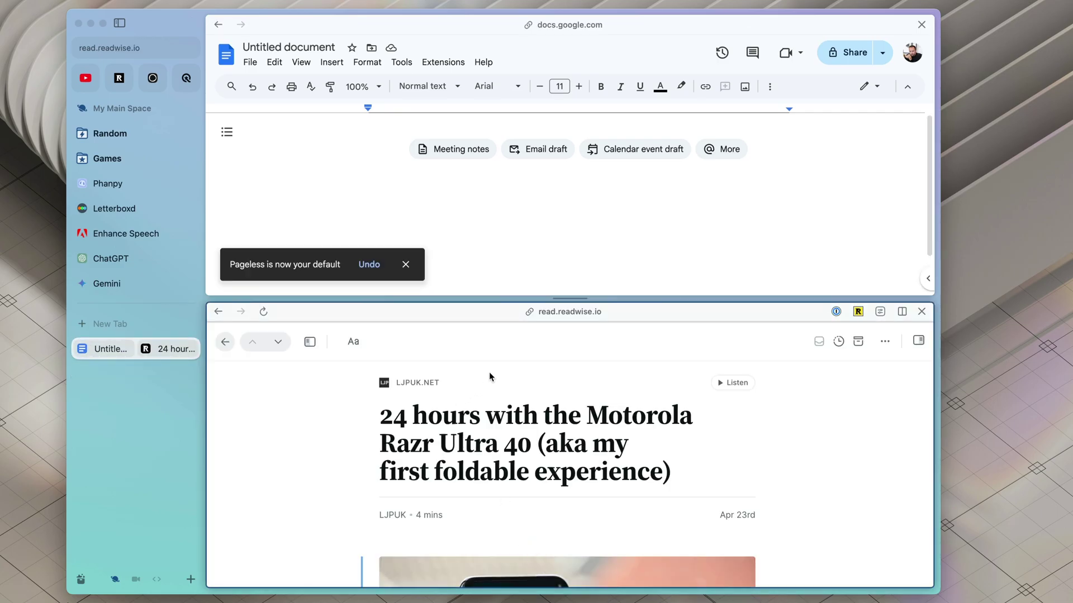
click(901, 310)
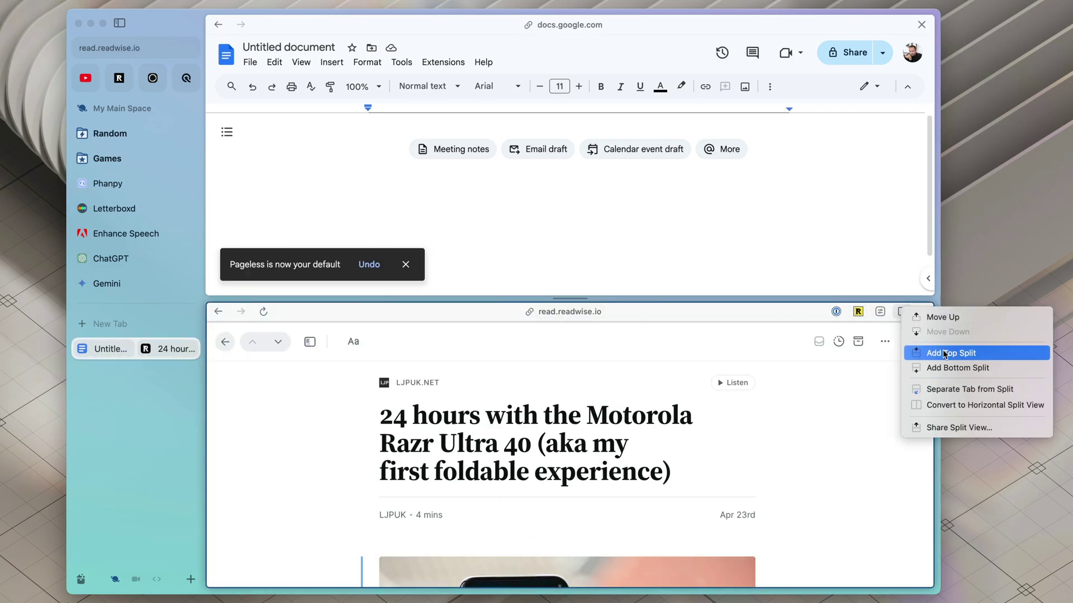
click(954, 404)
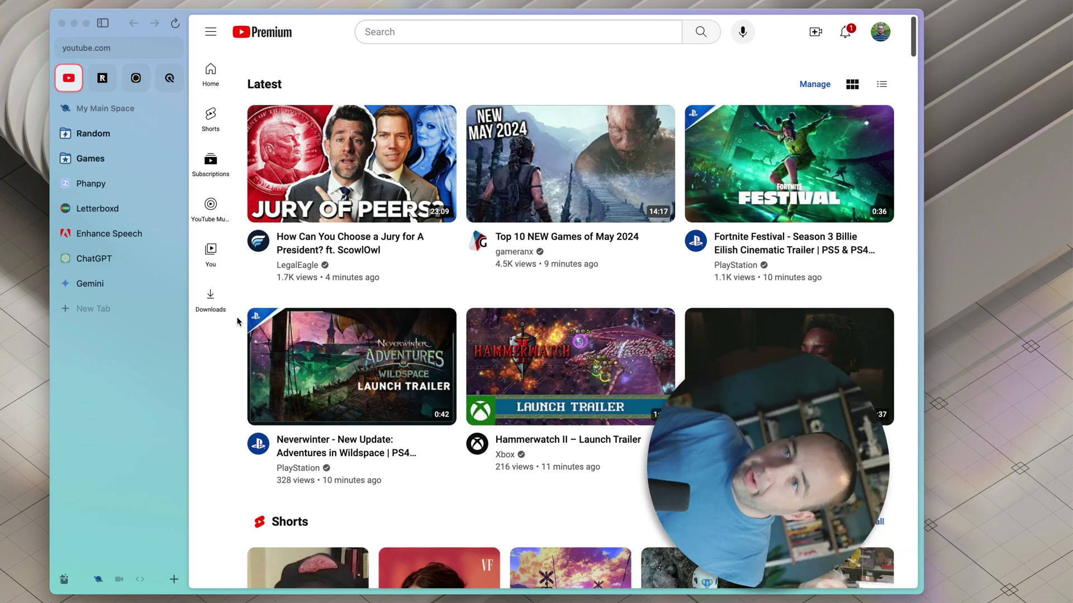
Scroll the YouTube home feed and bring up youtube.com's site controls
scroll(778, 345, down, 5)
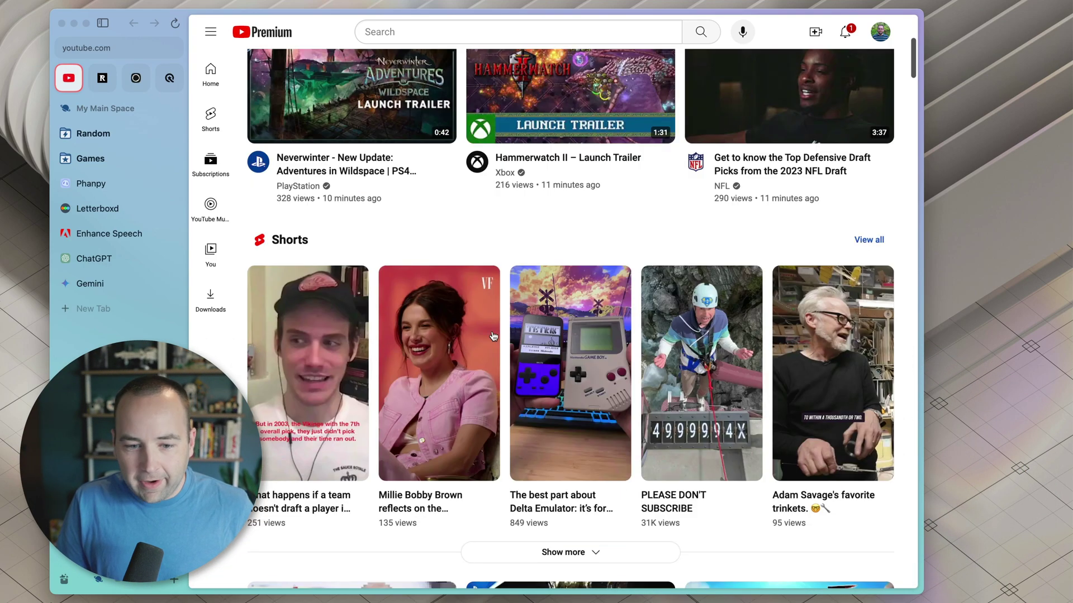
mouse_move(372, 283)
scroll(372, 284, up, 5)
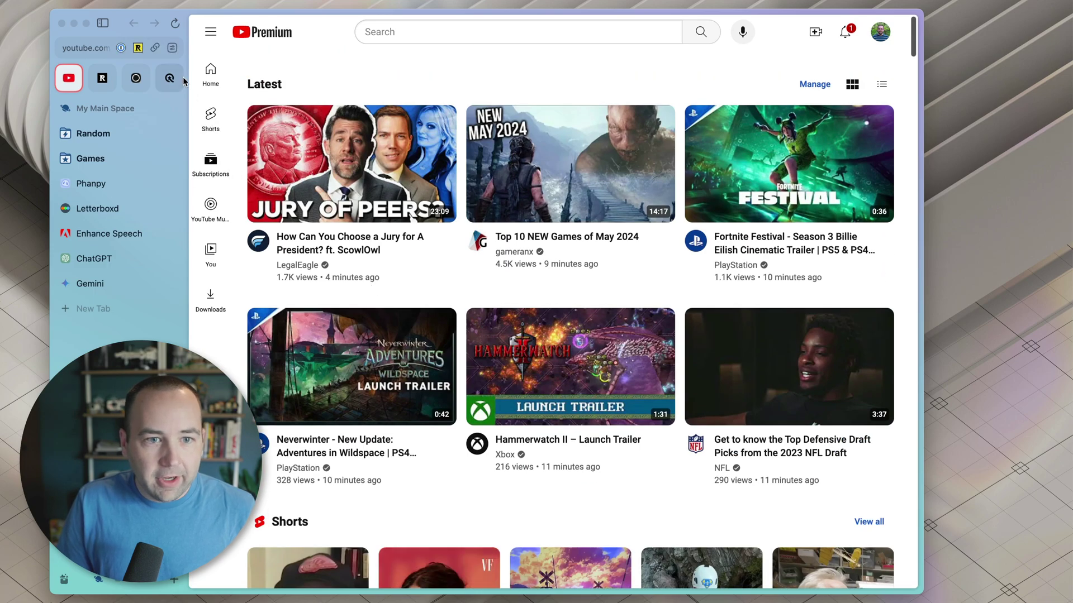
click(172, 49)
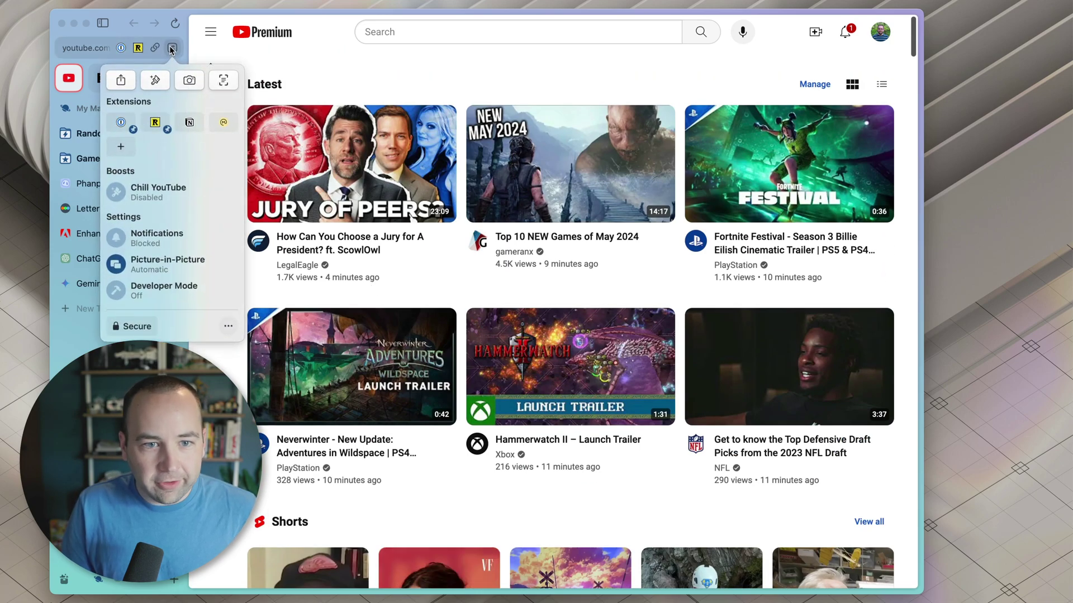
Create a new youtube.com Boost and zap the Shorts section from the home feed
click(151, 84)
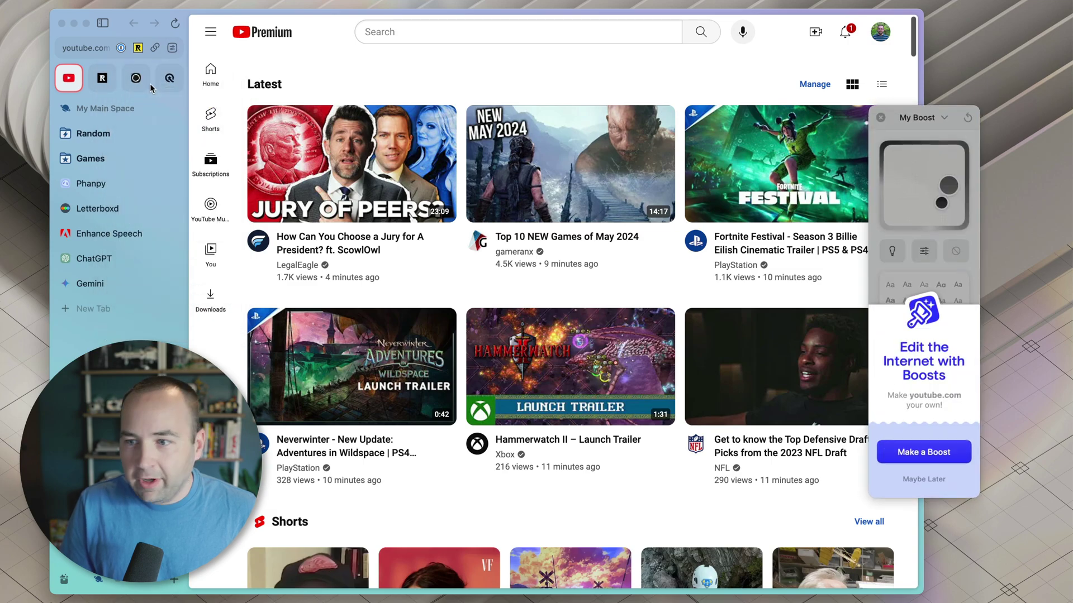
click(938, 452)
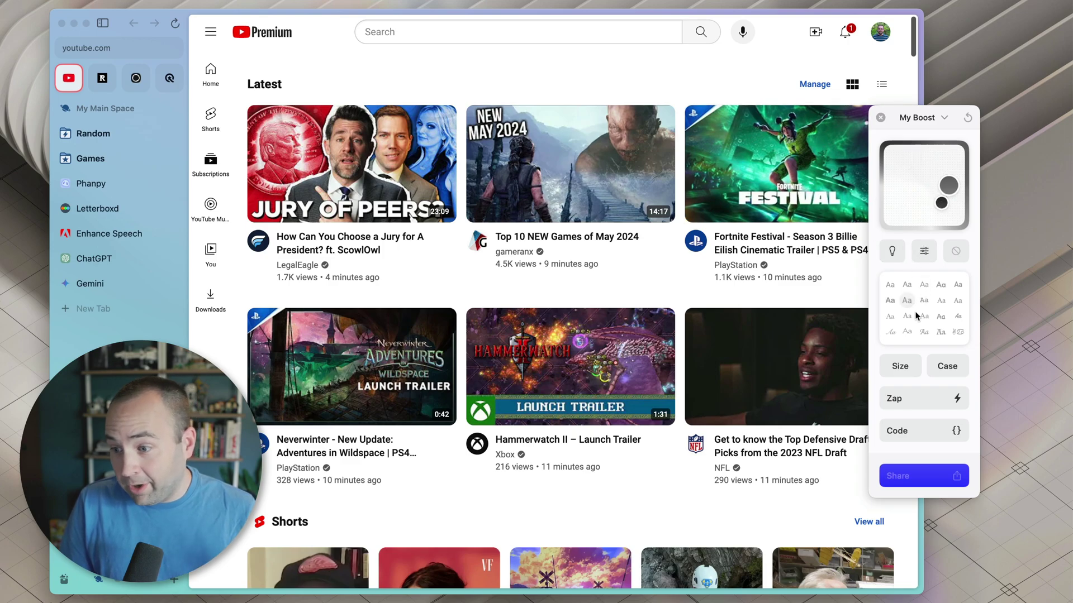
click(925, 401)
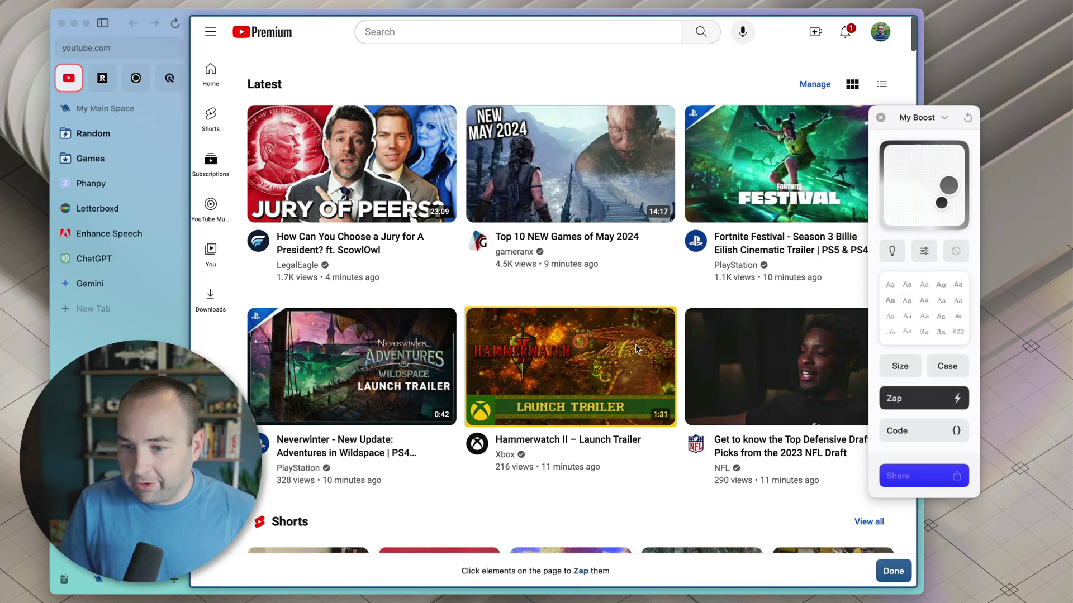
scroll(594, 357, down, 3)
scroll(592, 353, down, 4)
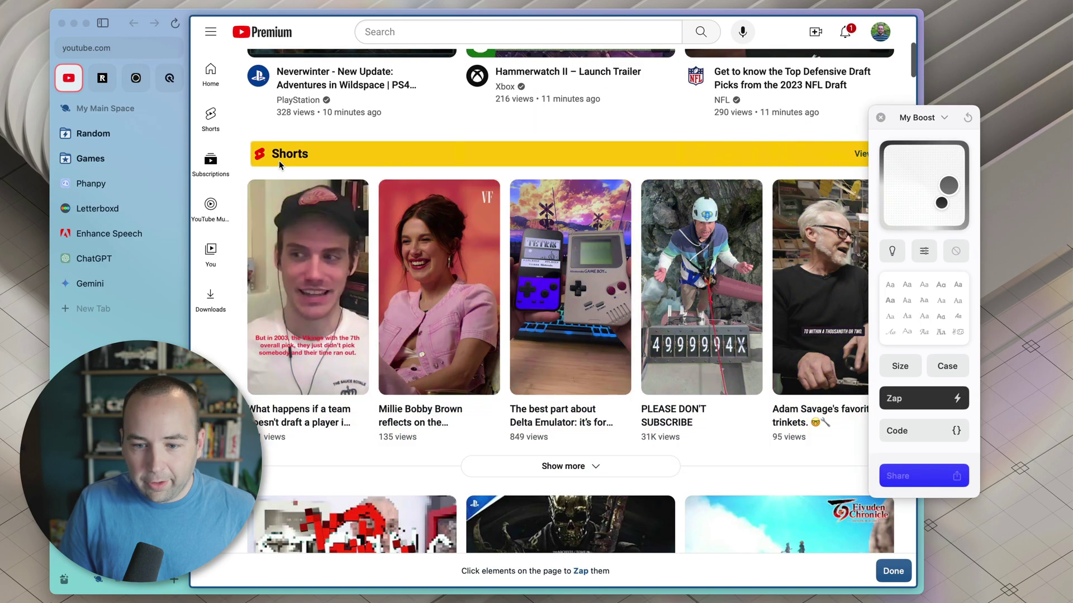
click(246, 148)
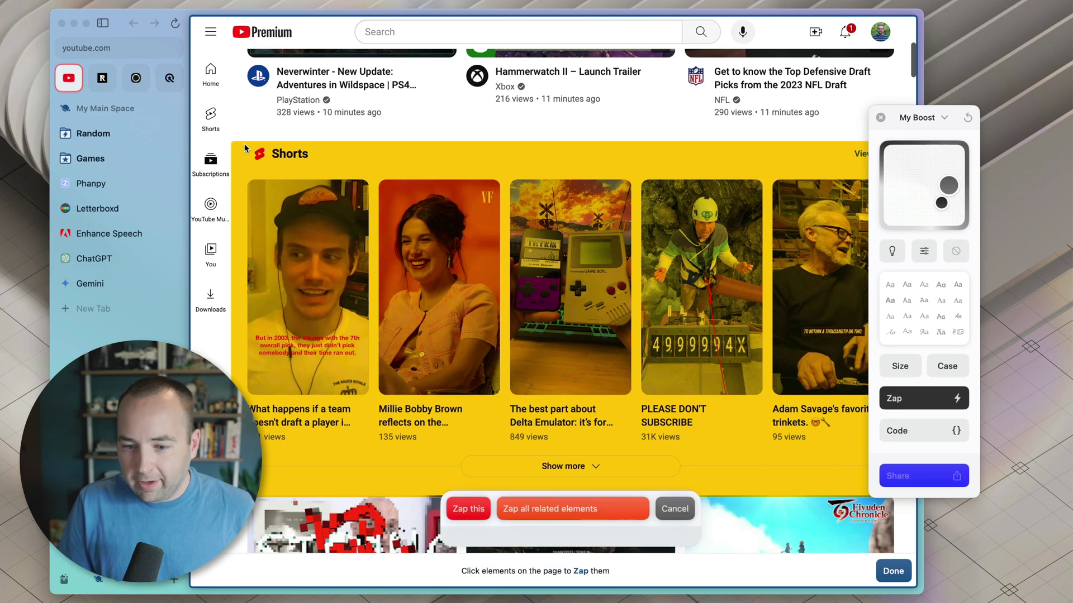
click(476, 513)
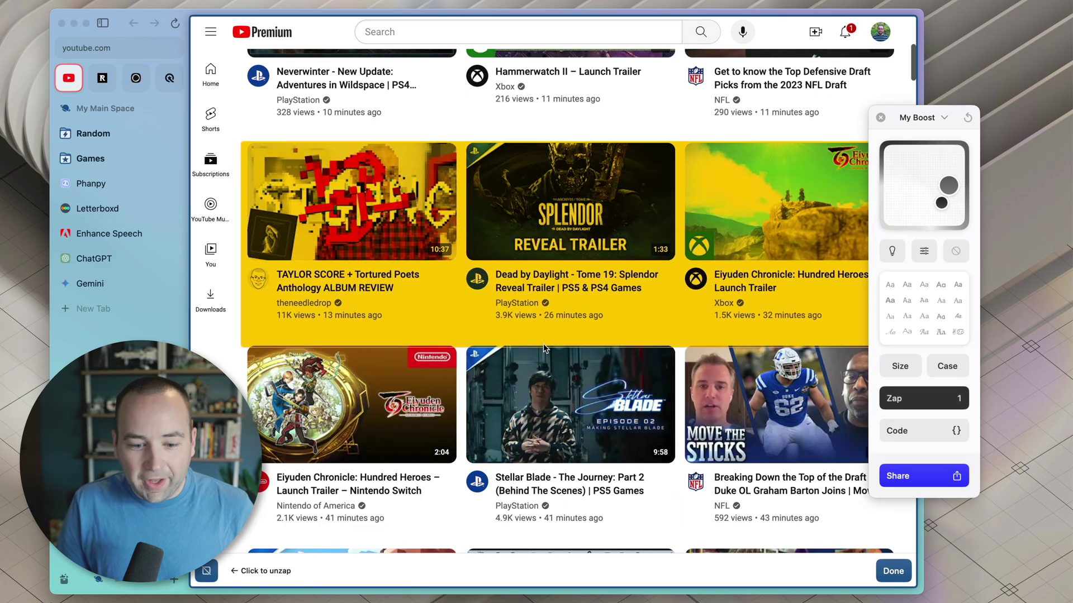
scroll(543, 344, down, 10)
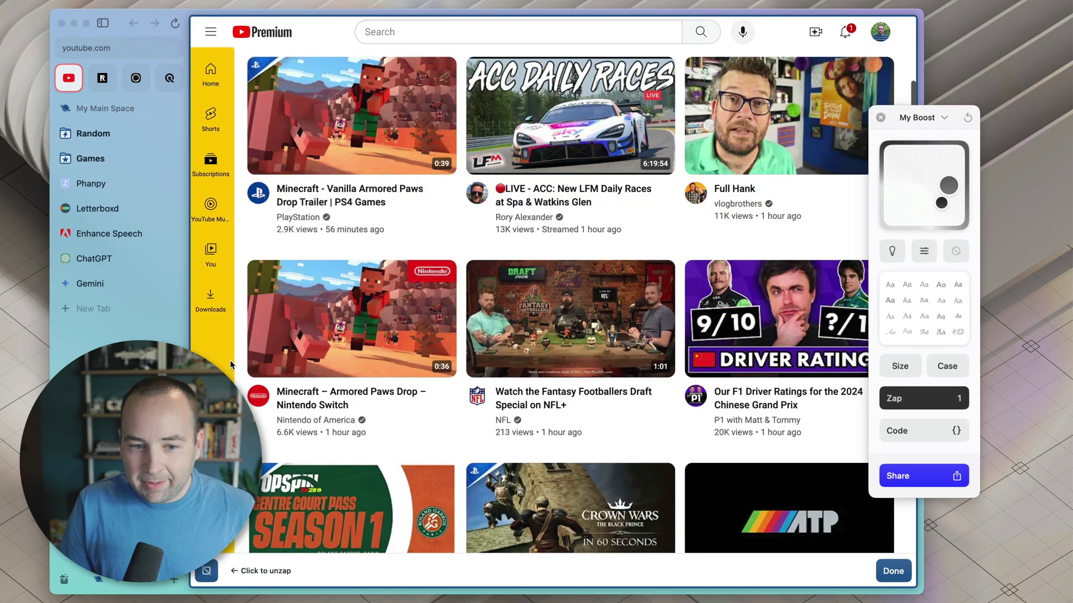
scroll(442, 368, down, 15)
scroll(236, 354, down, 15)
scroll(236, 354, up, 20)
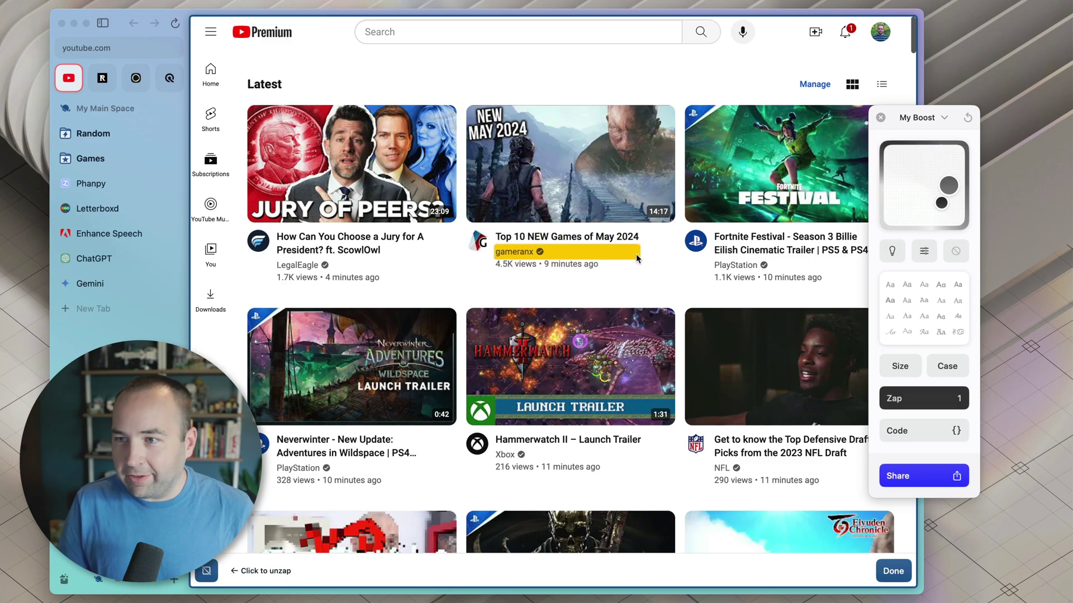
Tint the YouTube page red and raise its contrast, after briefly trying Invert lightness
click(892, 252)
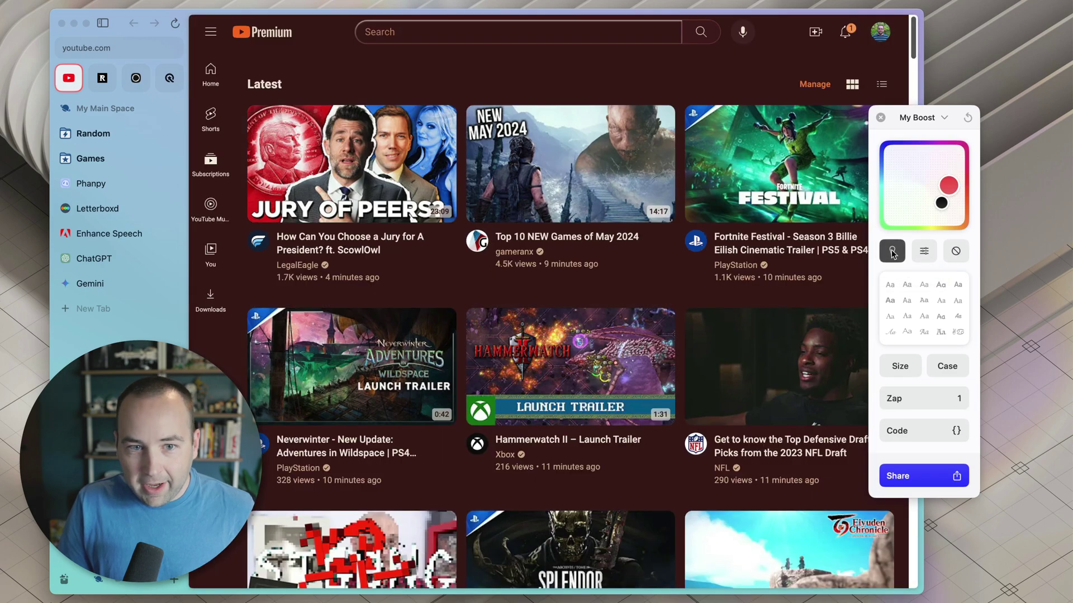
click(892, 252)
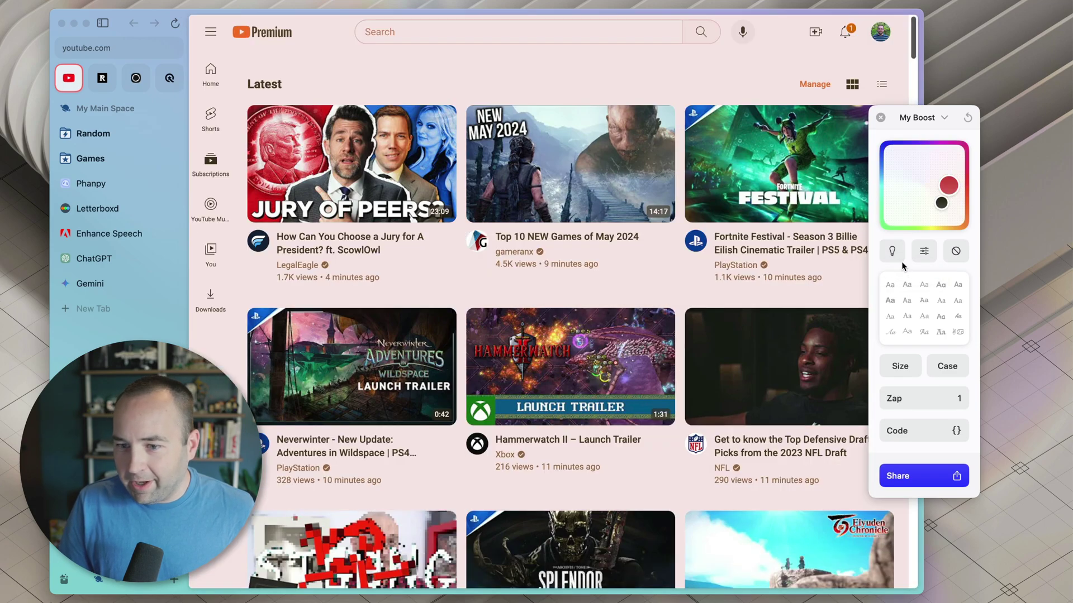
mouse_move(964, 189)
mouse_down()
mouse_move(927, 158)
mouse_move(894, 165)
mouse_move(893, 207)
mouse_move(916, 210)
mouse_move(933, 180)
mouse_move(929, 159)
mouse_move(972, 180)
mouse_move(954, 188)
mouse_up()
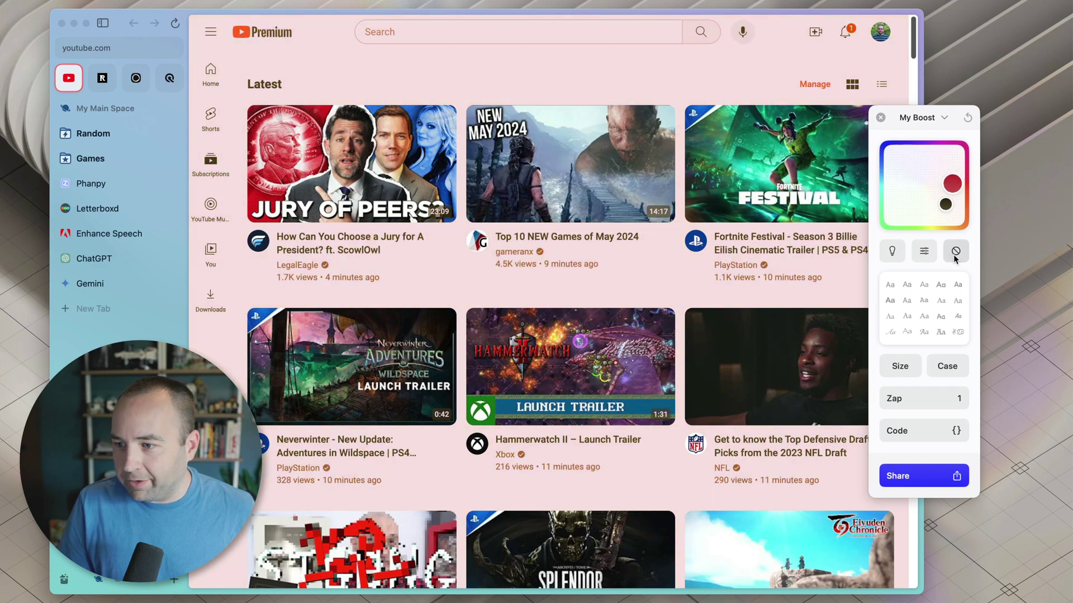
click(923, 251)
drag(923, 305, 963, 305)
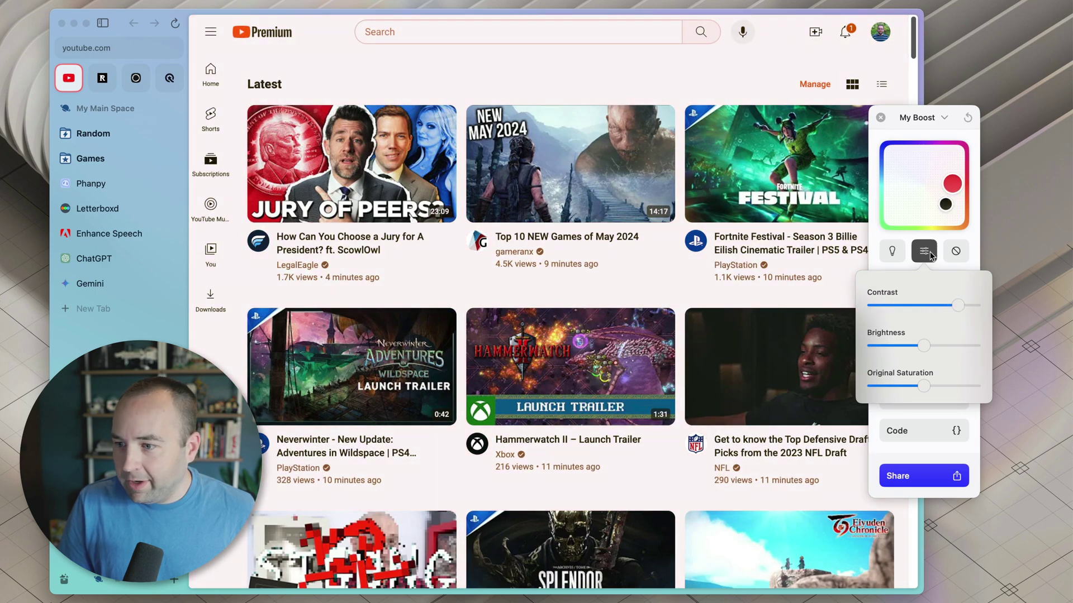
Try several font styles and settle on the fourth for the YouTube page text
click(925, 252)
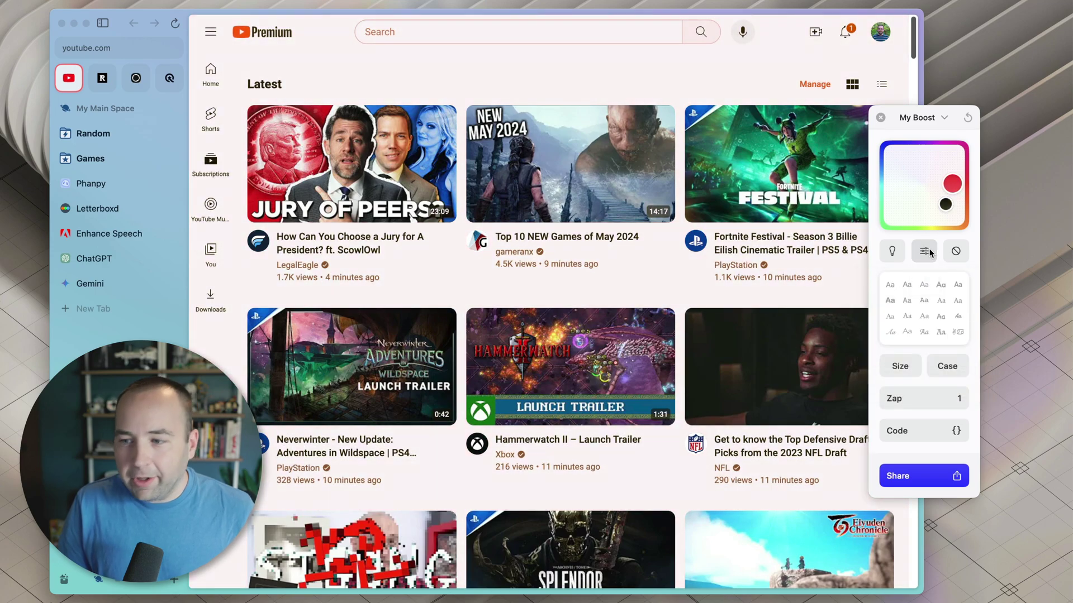
click(925, 333)
click(891, 286)
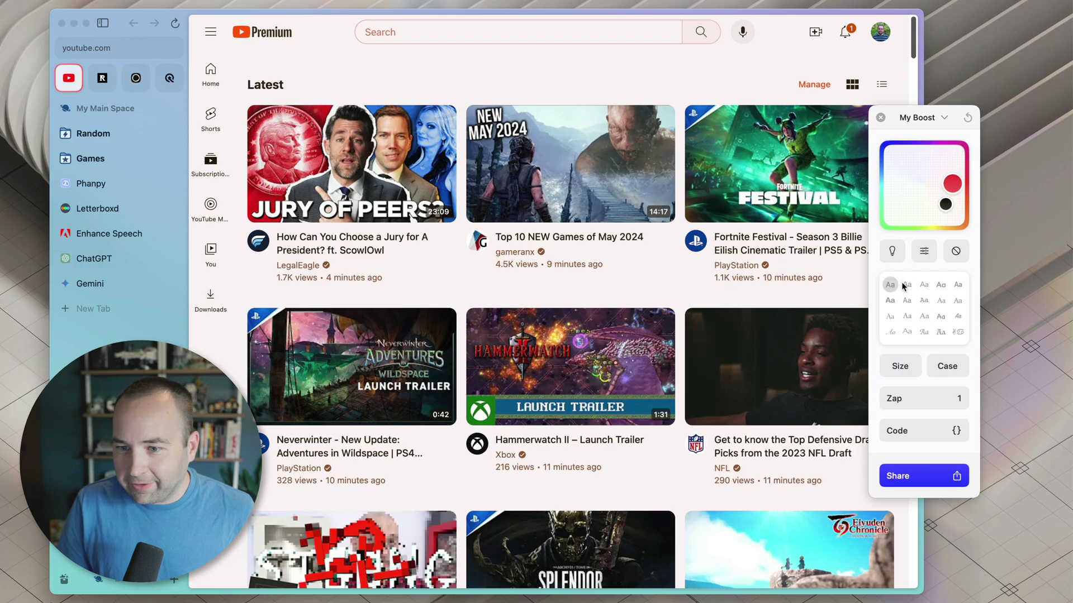
click(907, 285)
click(924, 286)
click(939, 287)
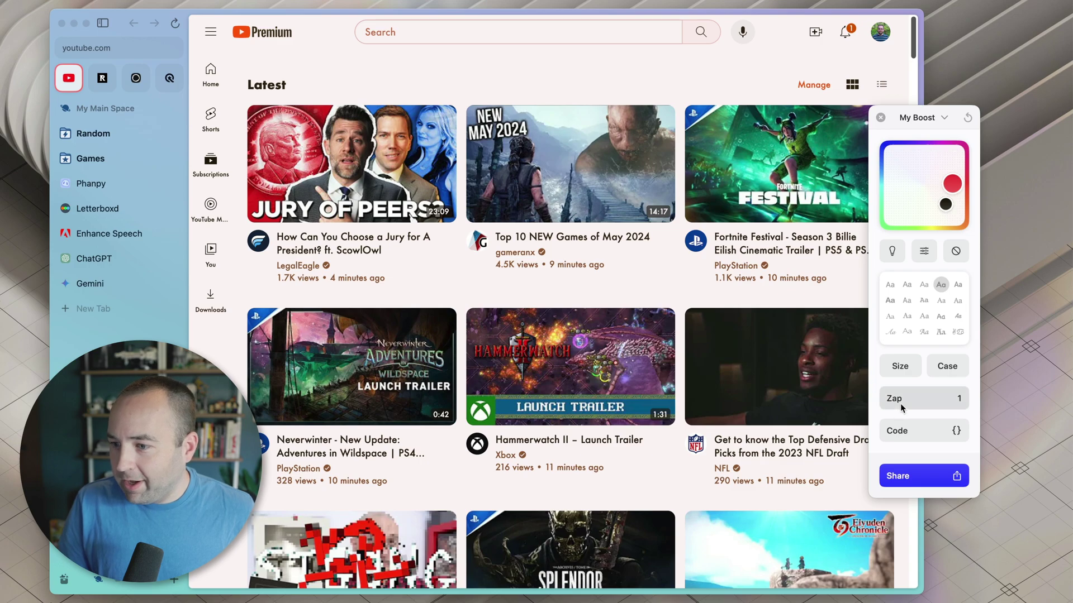
Cycle the text size back to 100% and bring up the Boost's code editor
click(900, 366)
click(900, 367)
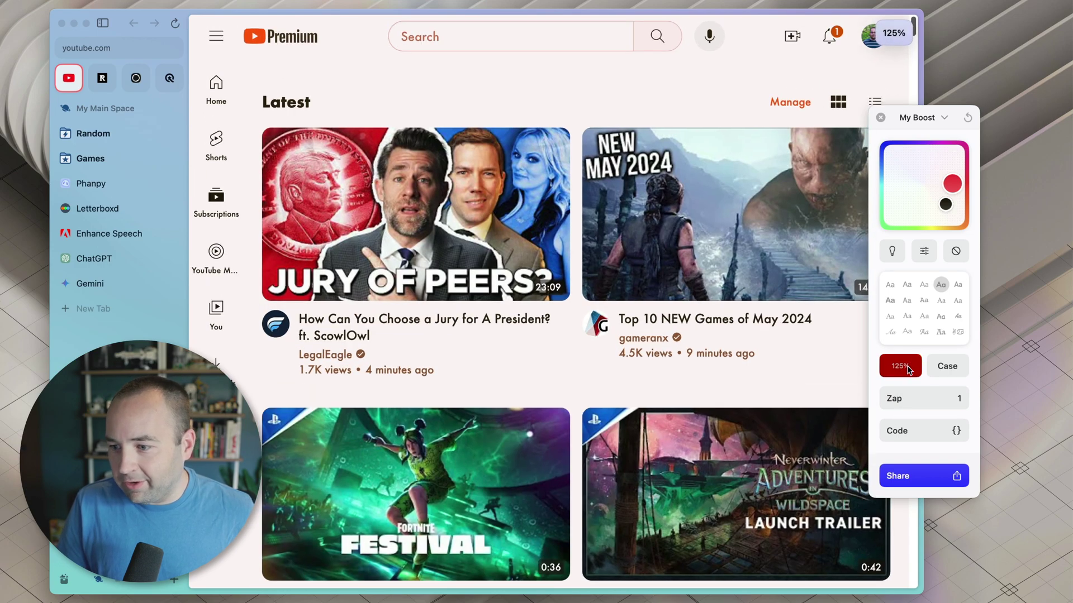
click(904, 368)
click(908, 369)
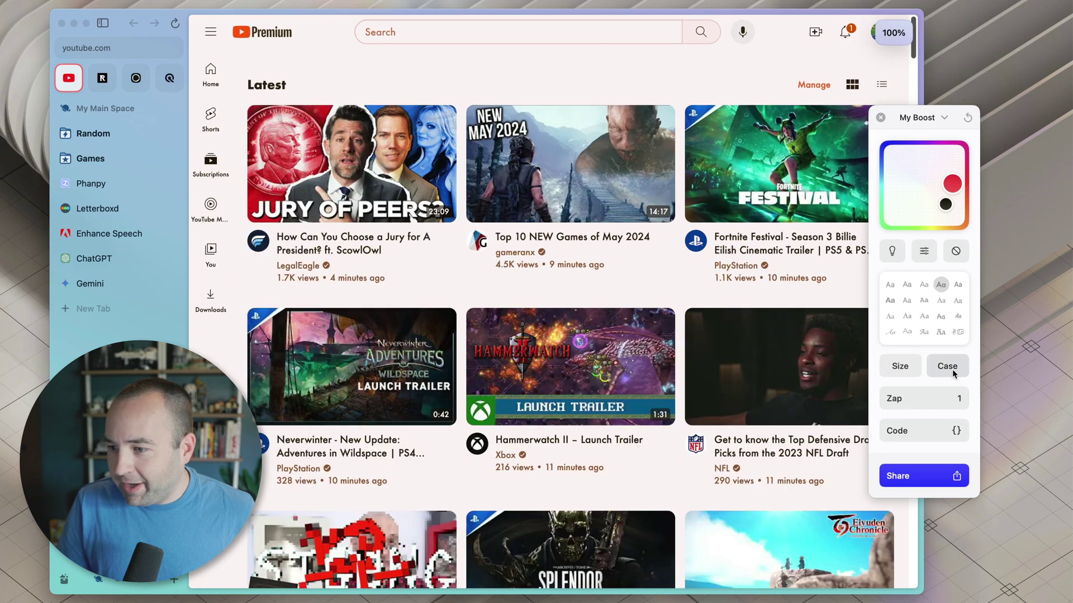
click(938, 433)
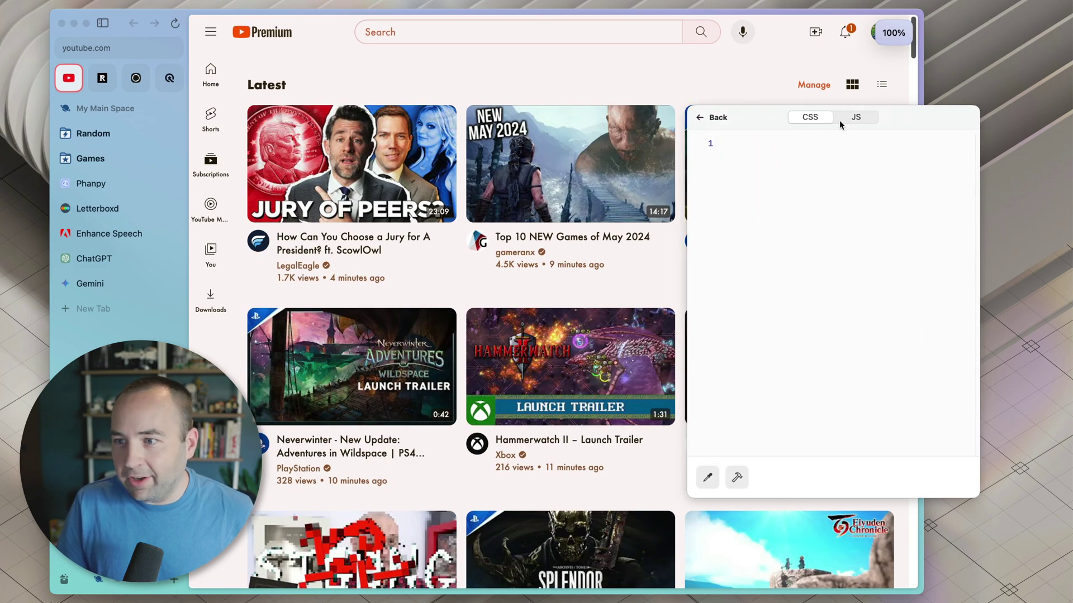
click(840, 120)
click(815, 118)
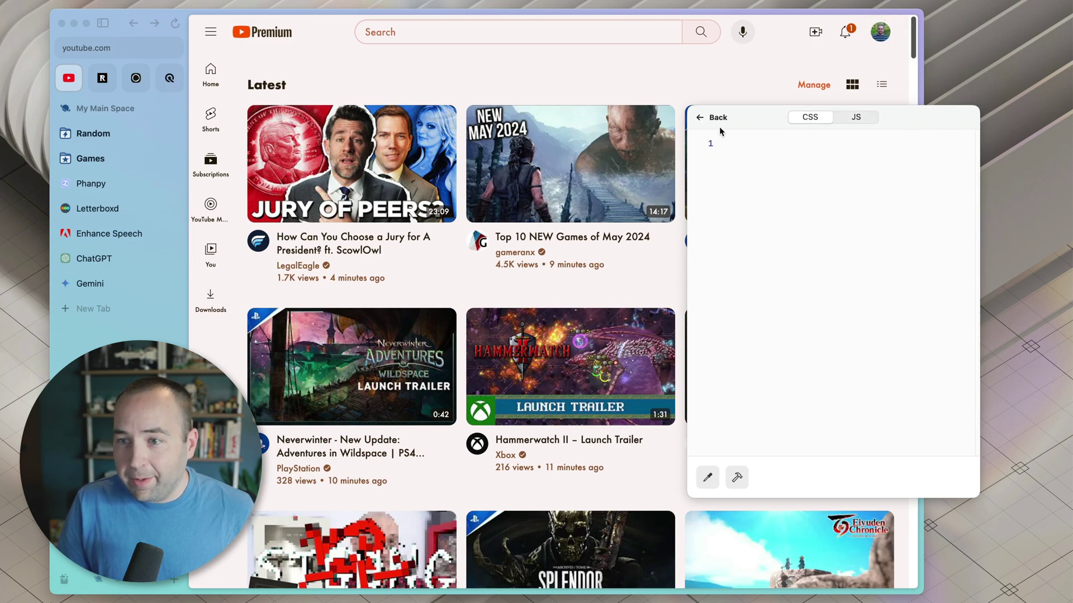
click(697, 119)
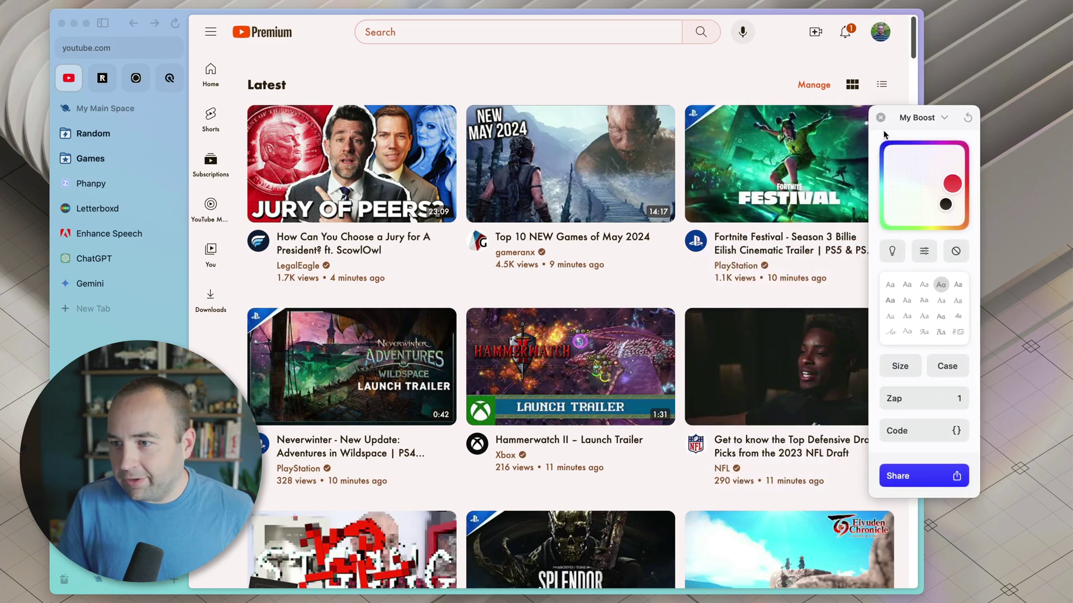